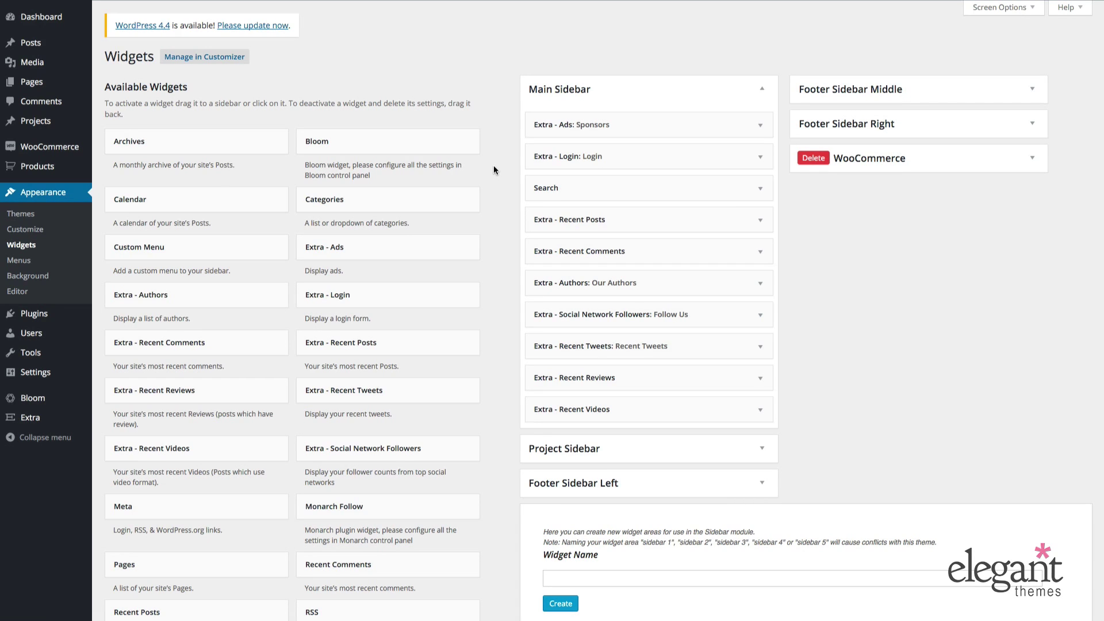
# Step: View the sidebars available as destinations for the Extra - Ads widget, leaving the Main Sidebar's widgets as they are
pyautogui.scroll(-2, 493, 165)
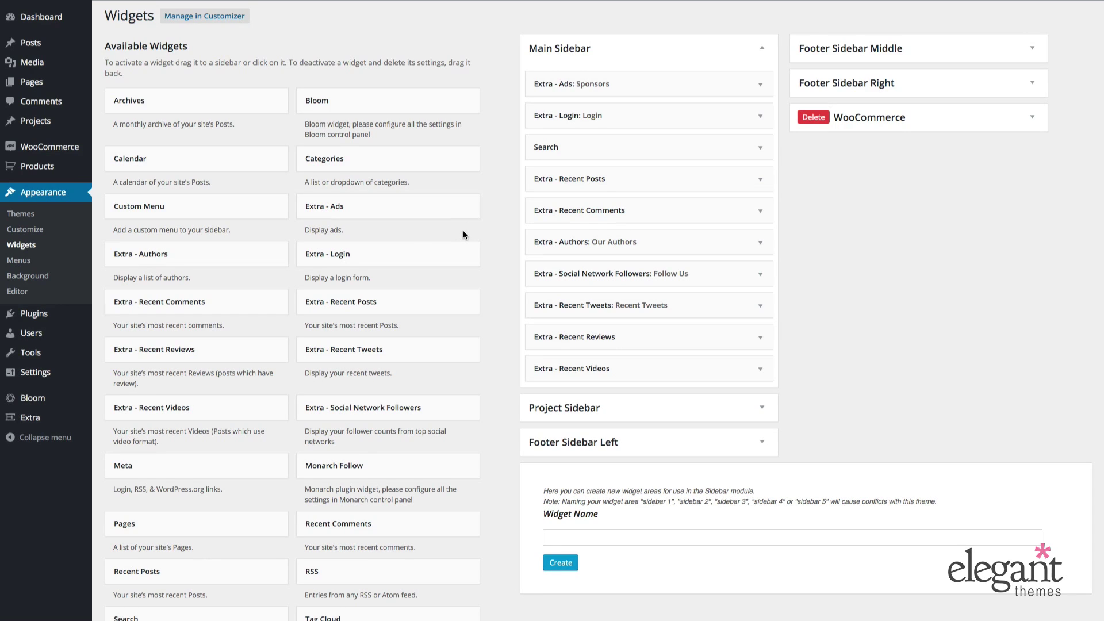
pyautogui.click(423, 207)
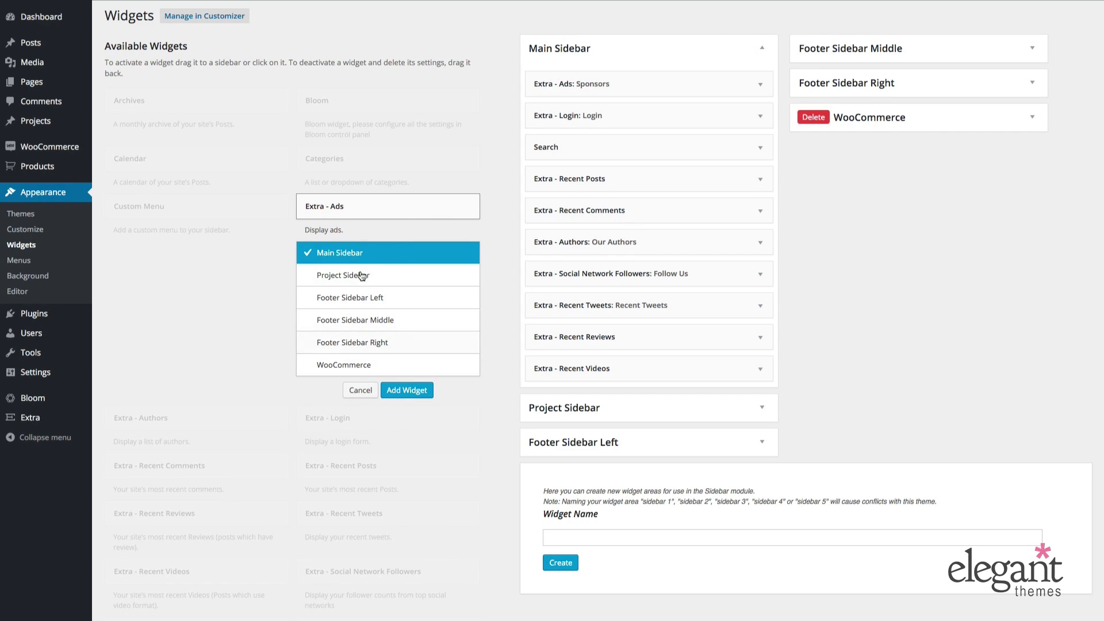
pyautogui.click(362, 396)
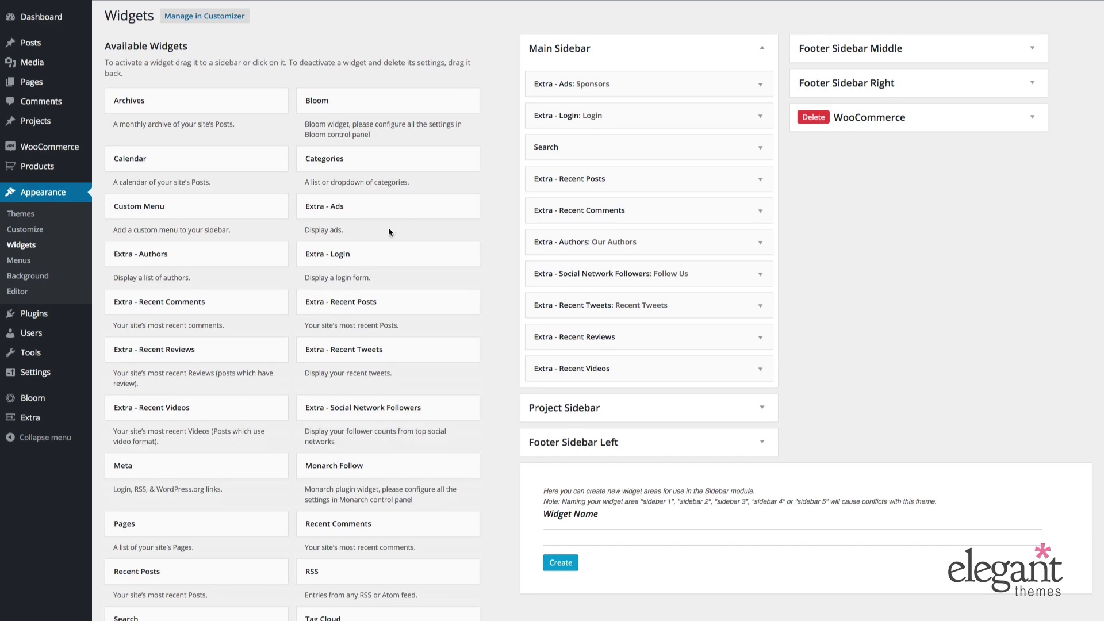
pyautogui.moveTo(387, 205); pyautogui.dragTo(538, 190)
# Step: Open the Extra - Ads: Sponsors widget in the Main Sidebar and inspect its title field
pyautogui.click(759, 84)
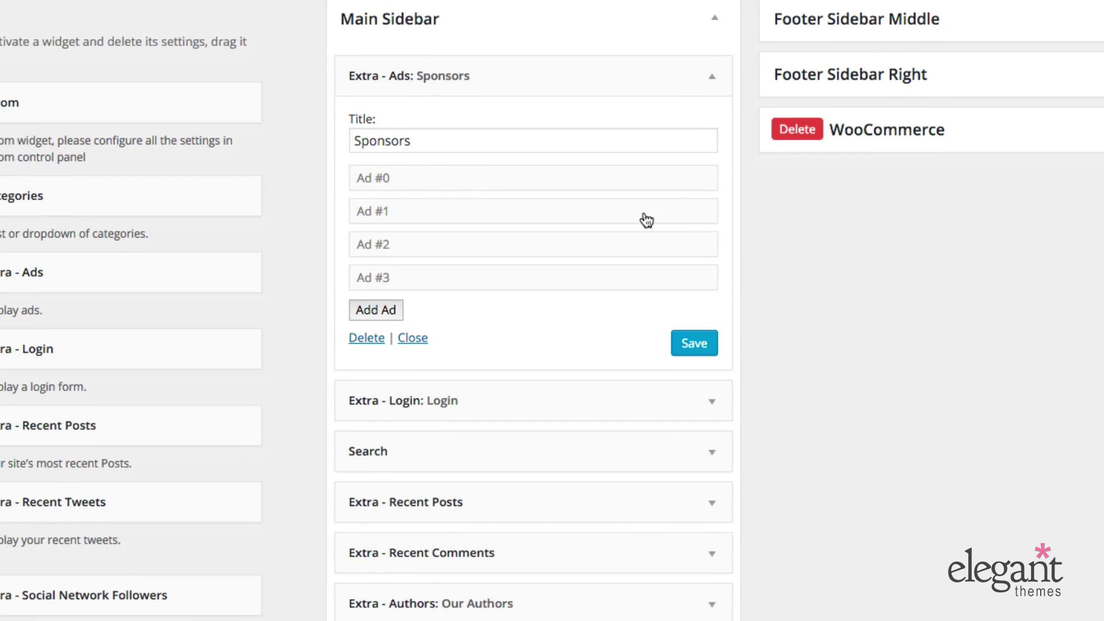
pyautogui.click(428, 139)
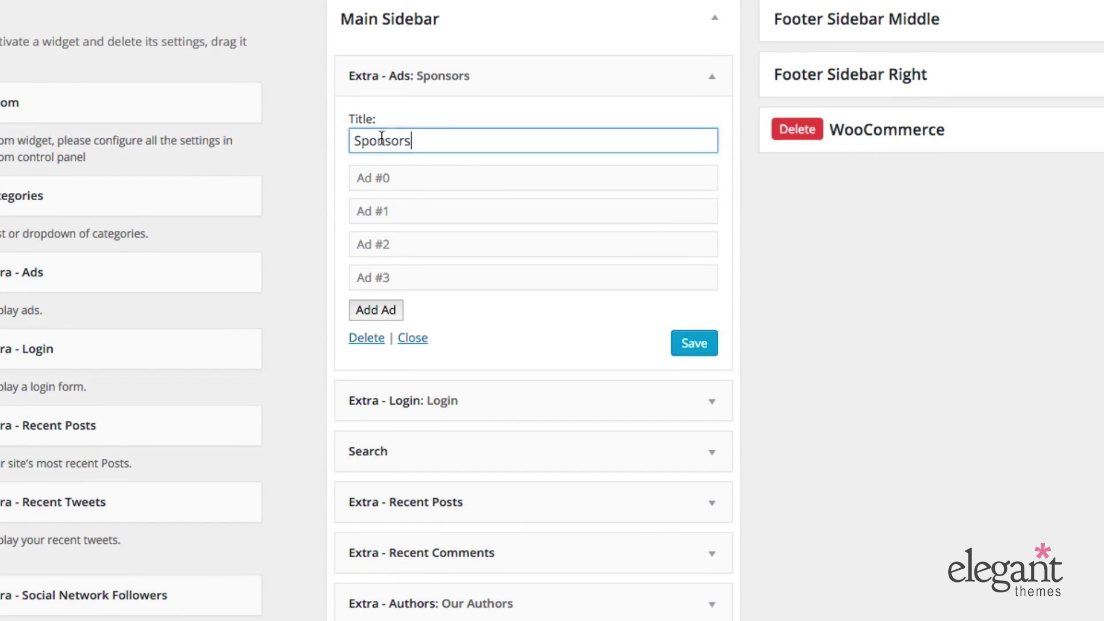
pyautogui.doubleClick(381, 139)
pyautogui.press('Home')
# Step: Review the image URL, link URL and HTML fields of Ad #0 in the Sponsors widget and collapse the widget
pyautogui.click(475, 181)
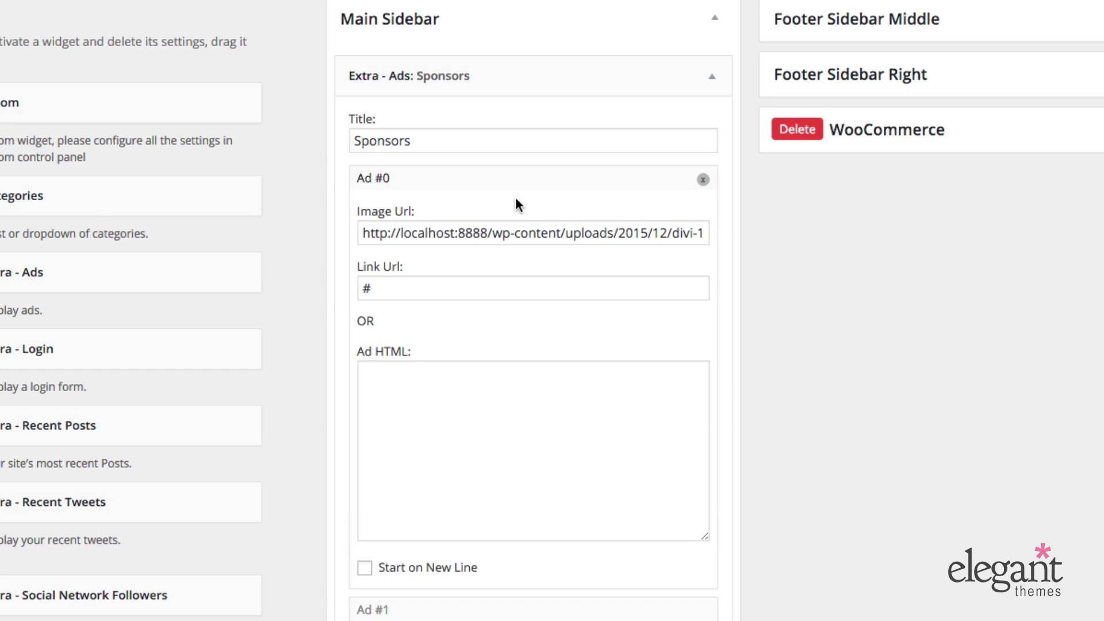
pyautogui.click(431, 233)
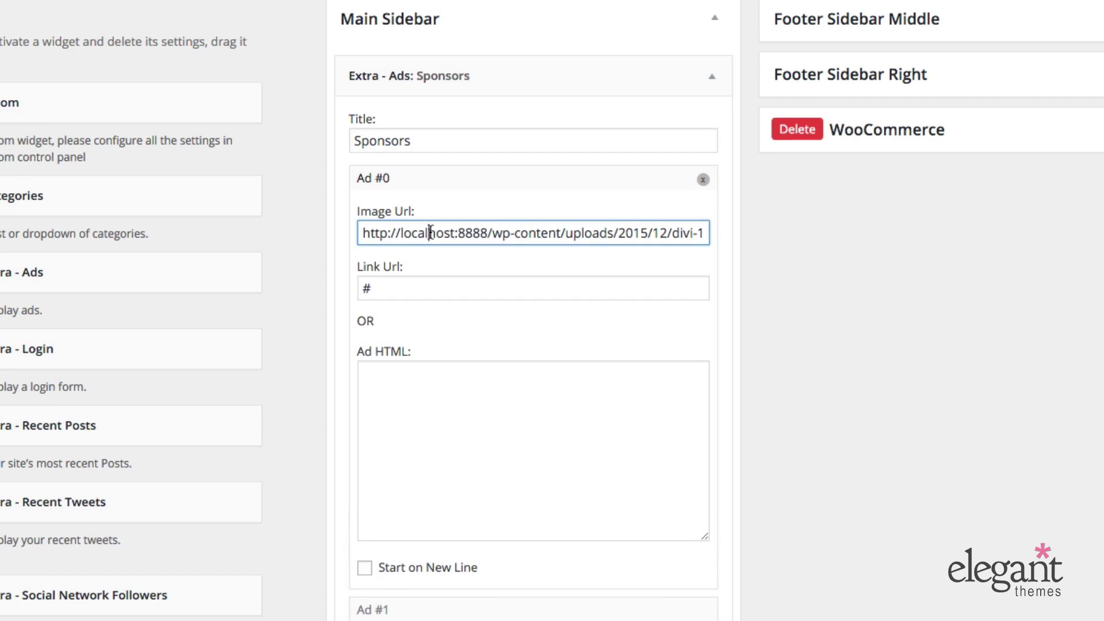
pyautogui.click(422, 291)
pyautogui.click(417, 391)
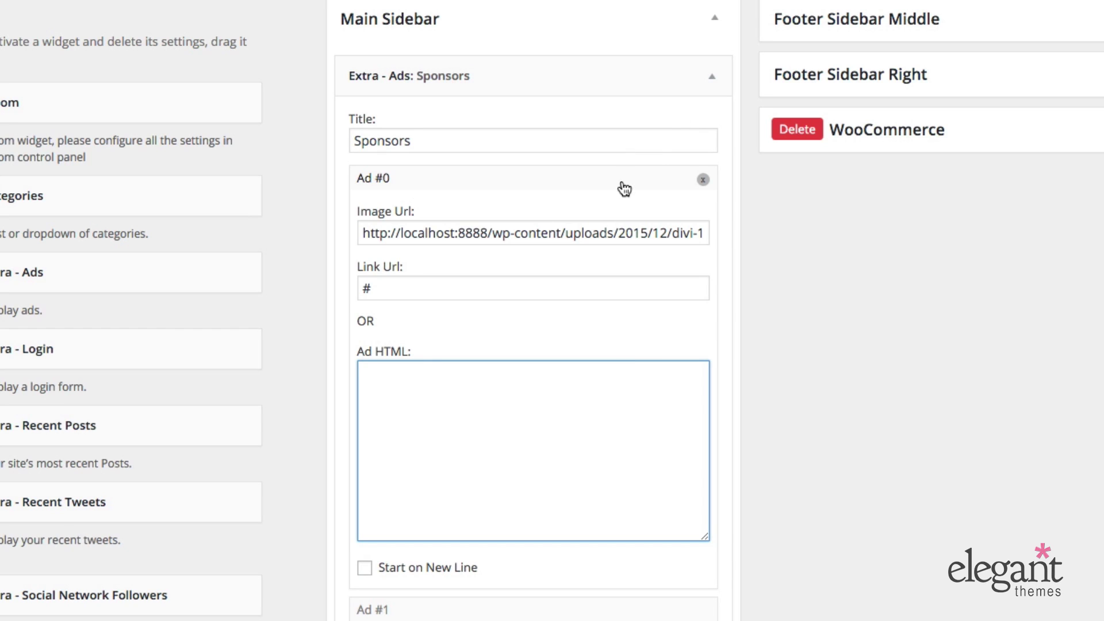
pyautogui.click(535, 185)
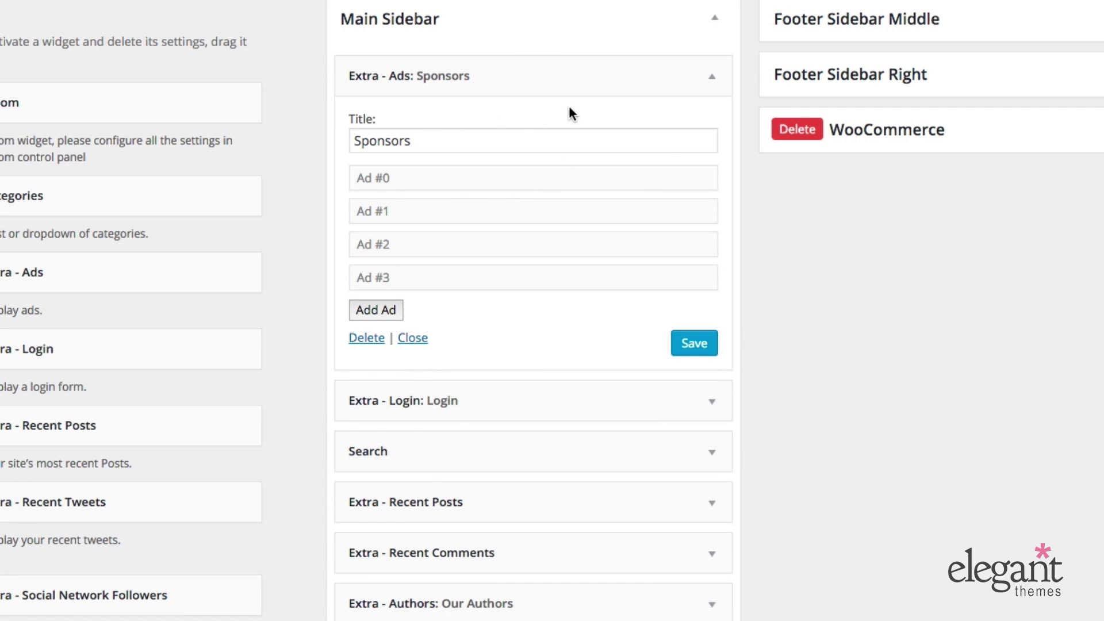
pyautogui.click(714, 79)
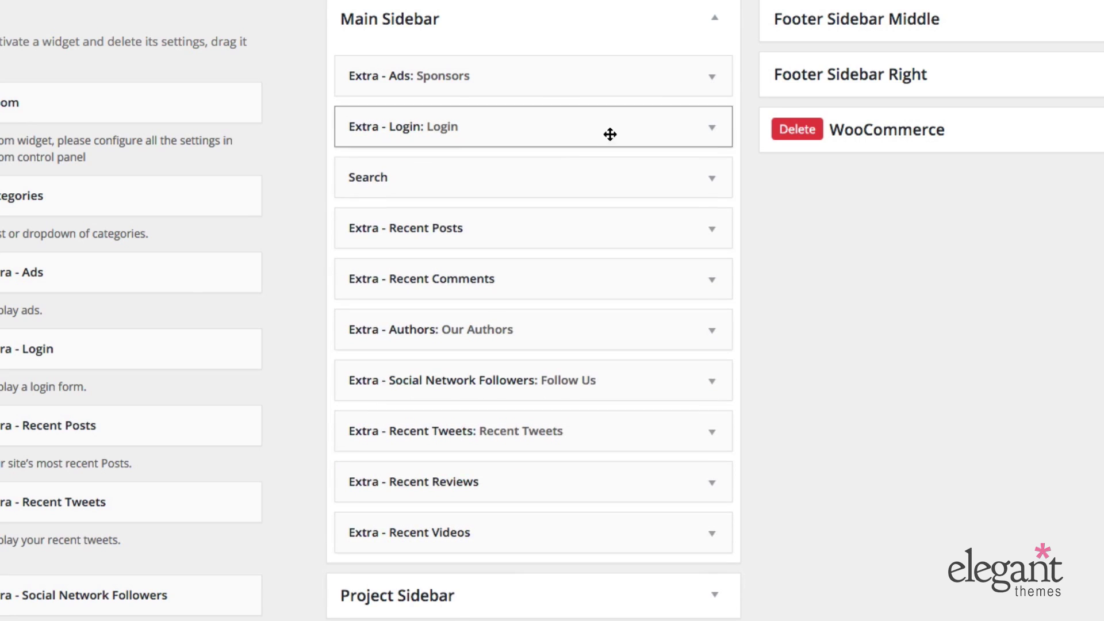
# Step: Inspect the title setting of the Extra - Login widget and the Search widget's settings, collapsing each one
pyautogui.click(545, 134)
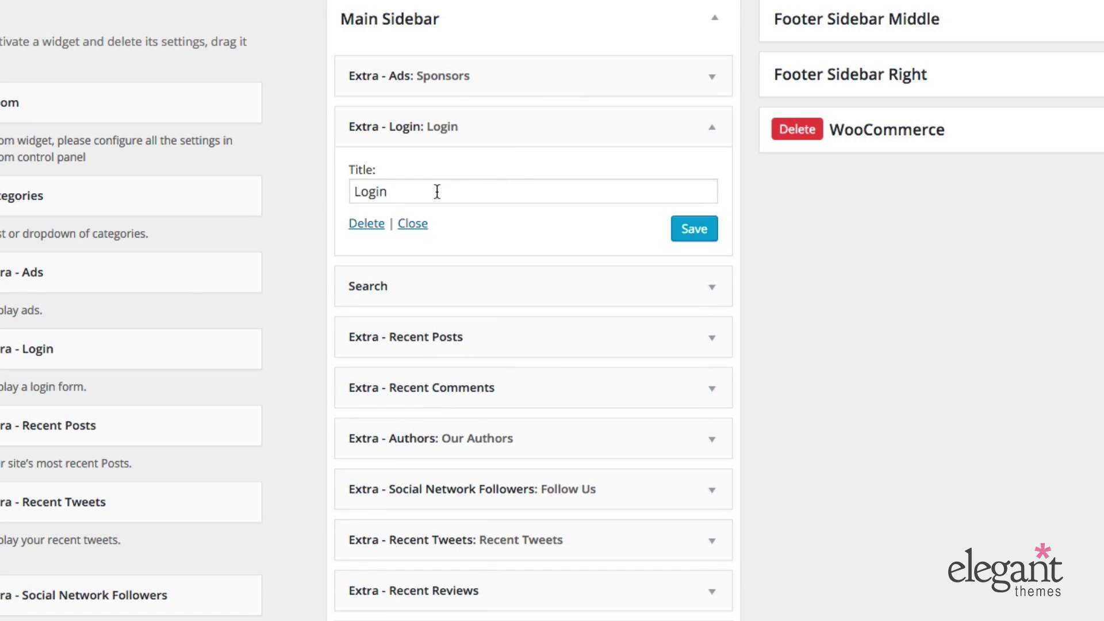
pyautogui.doubleClick(396, 192)
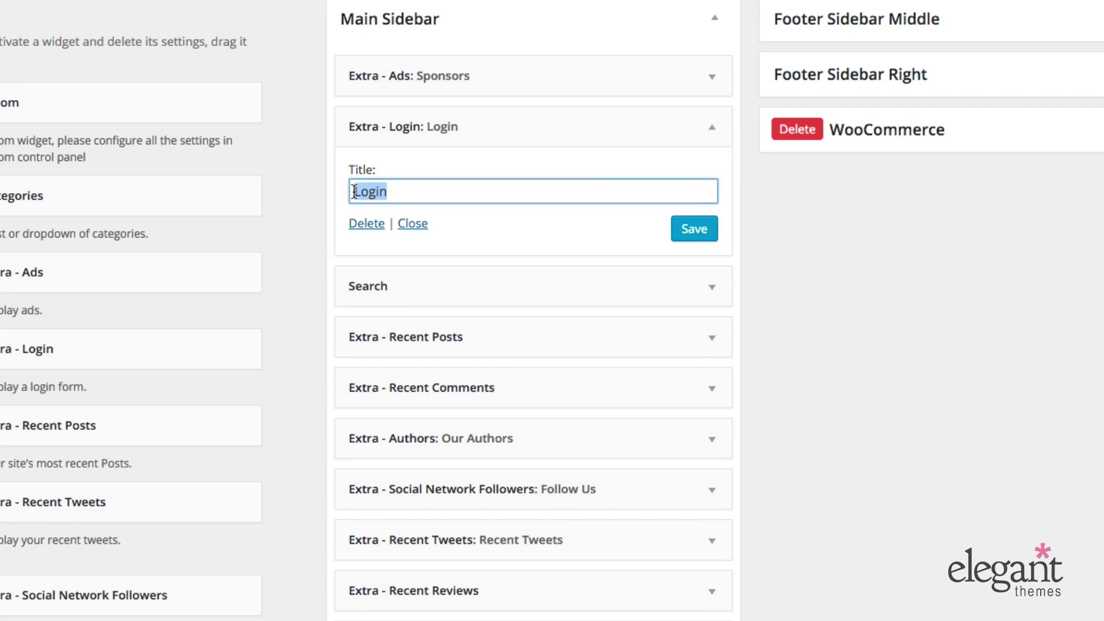
pyautogui.click(434, 192)
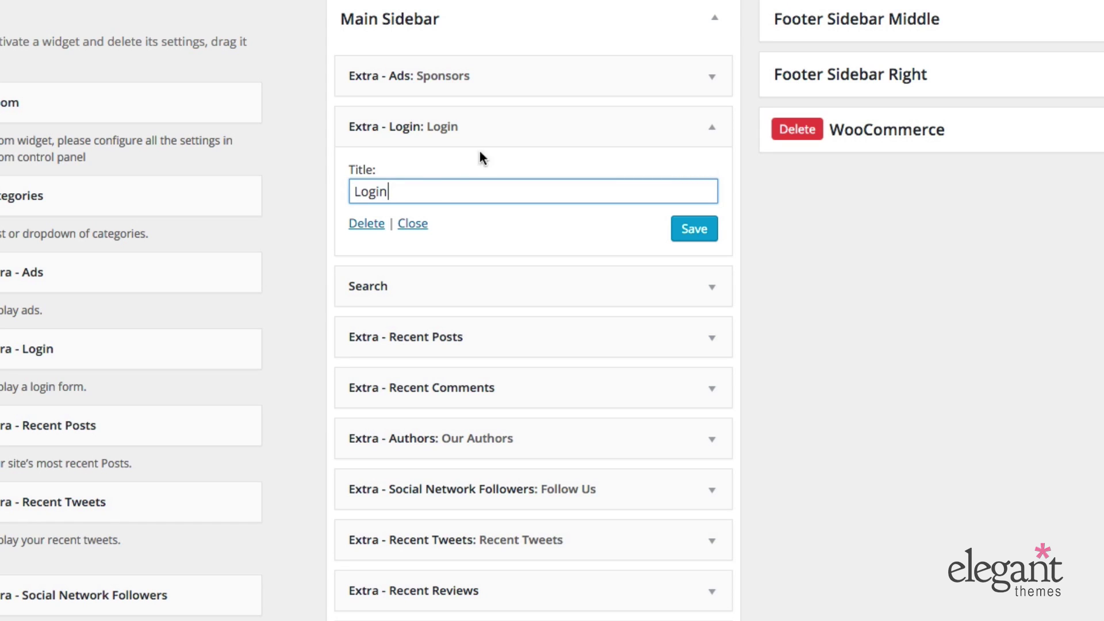
pyautogui.click(702, 132)
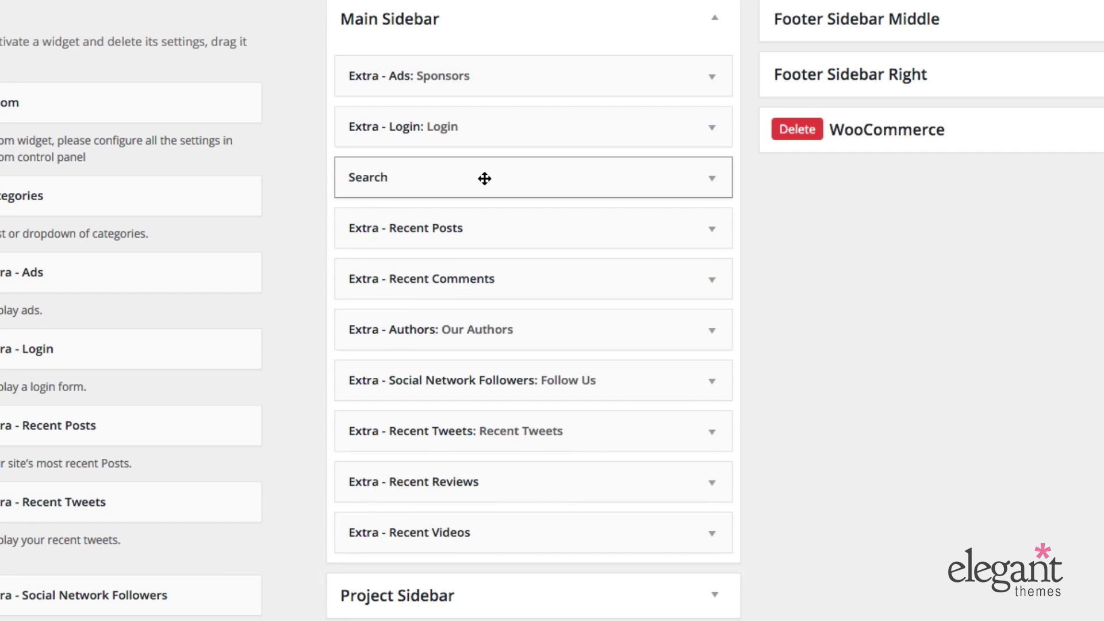
pyautogui.click(419, 187)
pyautogui.click(418, 188)
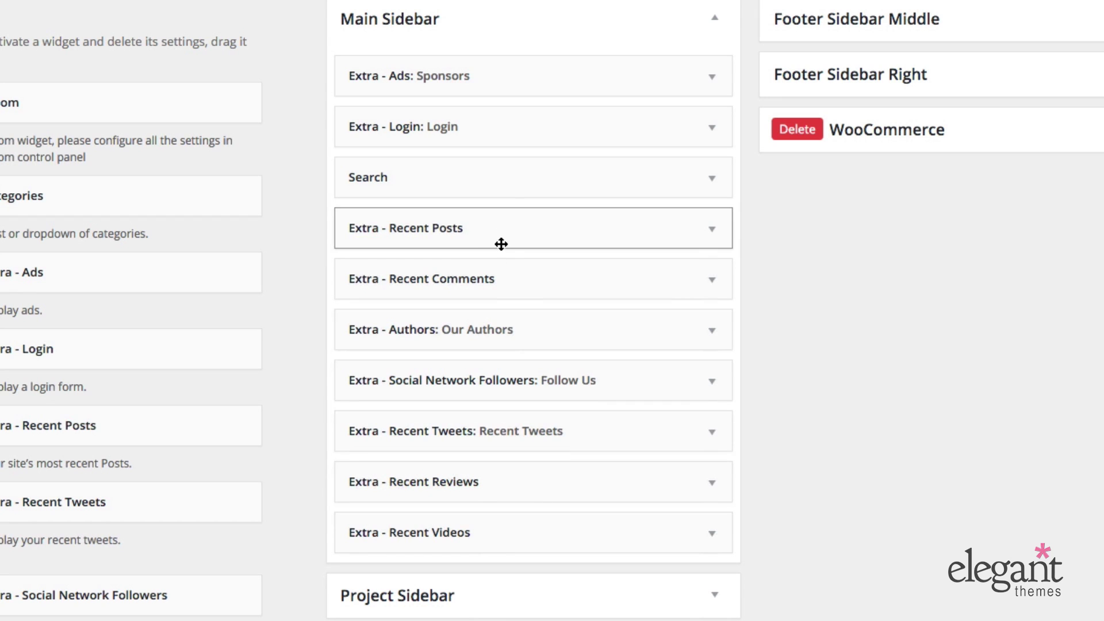
# Step: Examine the Extra - Recent Posts widget's title, number of posts and display options, and collapse it
pyautogui.click(707, 229)
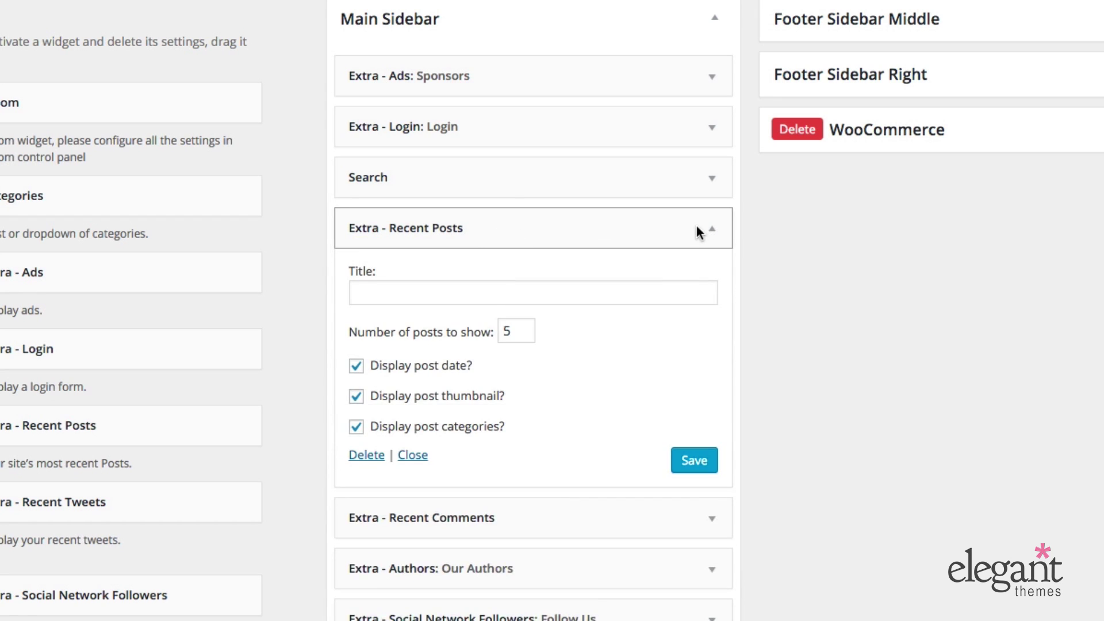
pyautogui.scroll(-2, 666, 300)
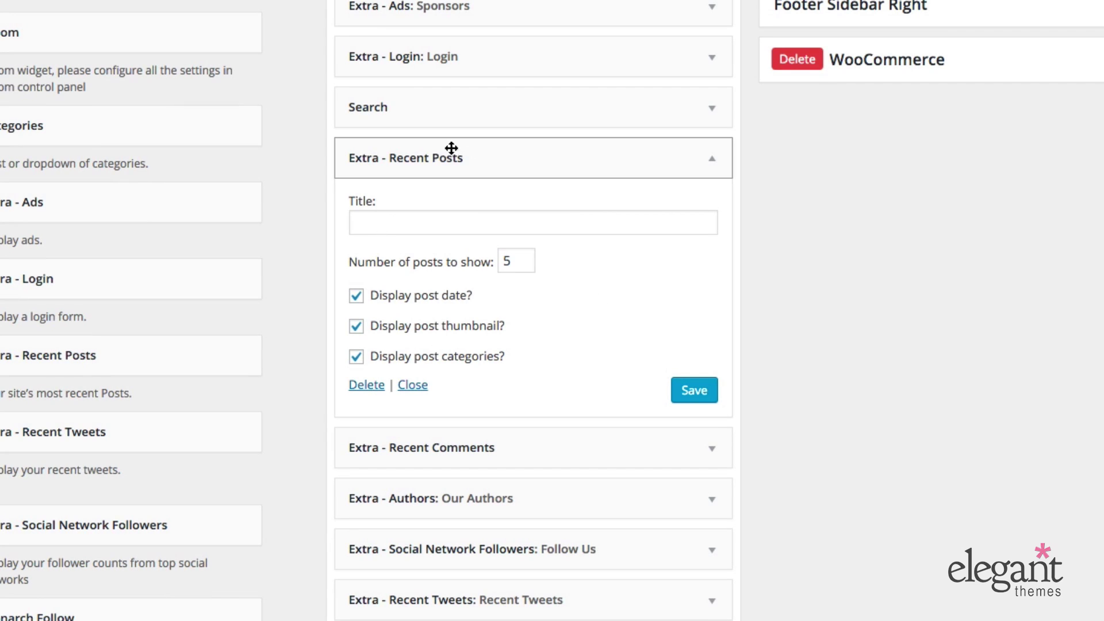
pyautogui.click(517, 260)
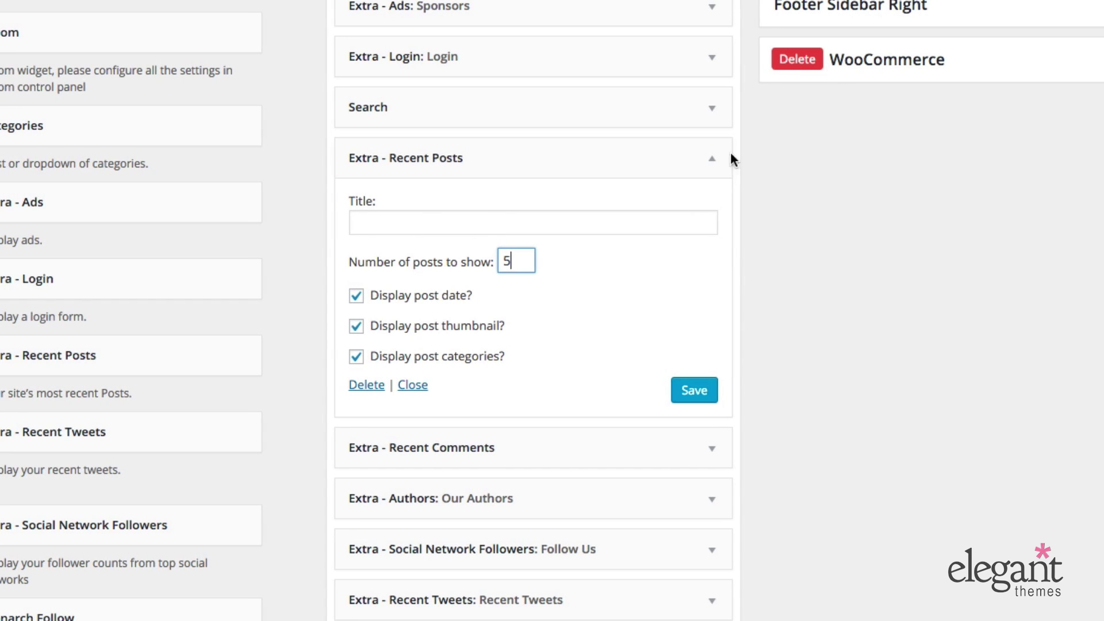
pyautogui.click(716, 159)
# Step: Examine the Extra - Recent Comments widget's title, number of comments and comment date option, and collapse it
pyautogui.scroll(-2, 656, 242)
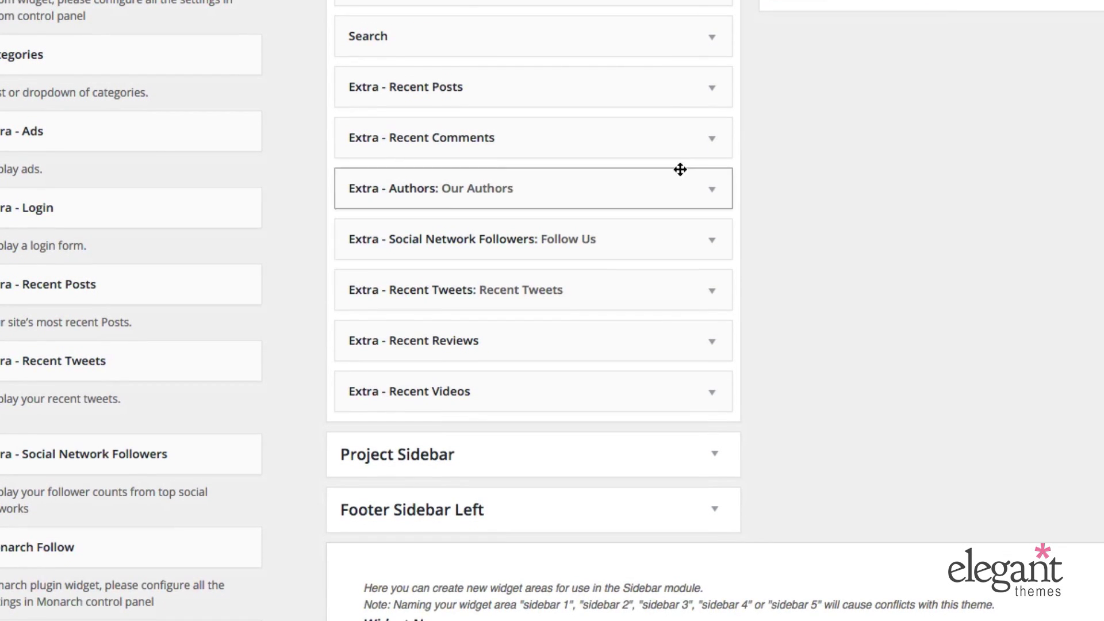
pyautogui.click(704, 144)
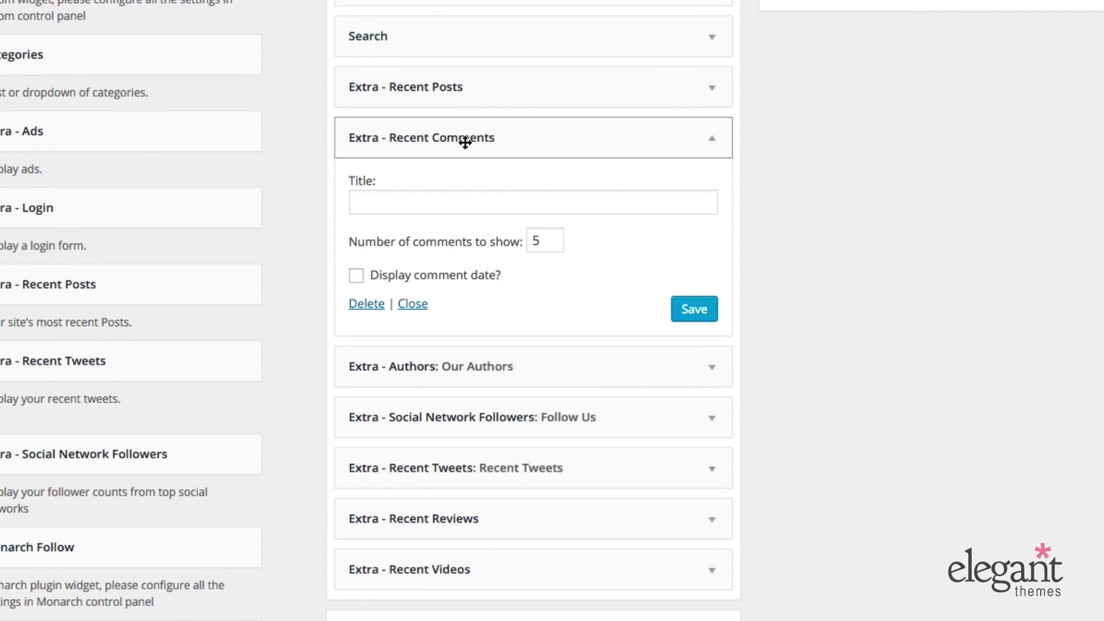
pyautogui.click(397, 203)
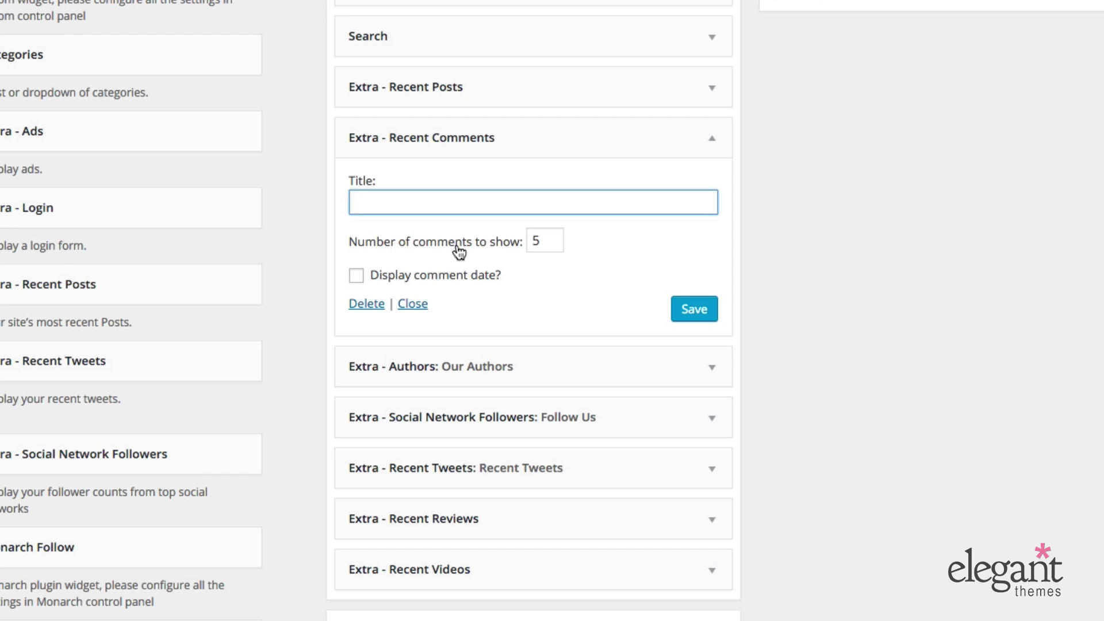
pyautogui.click(545, 241)
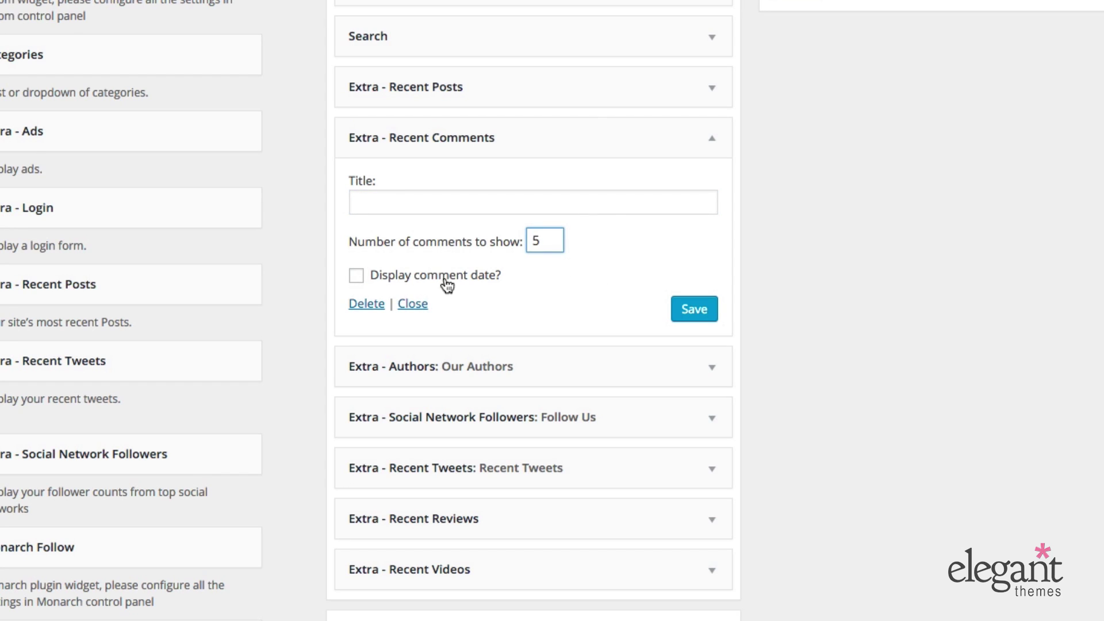
pyautogui.click(709, 140)
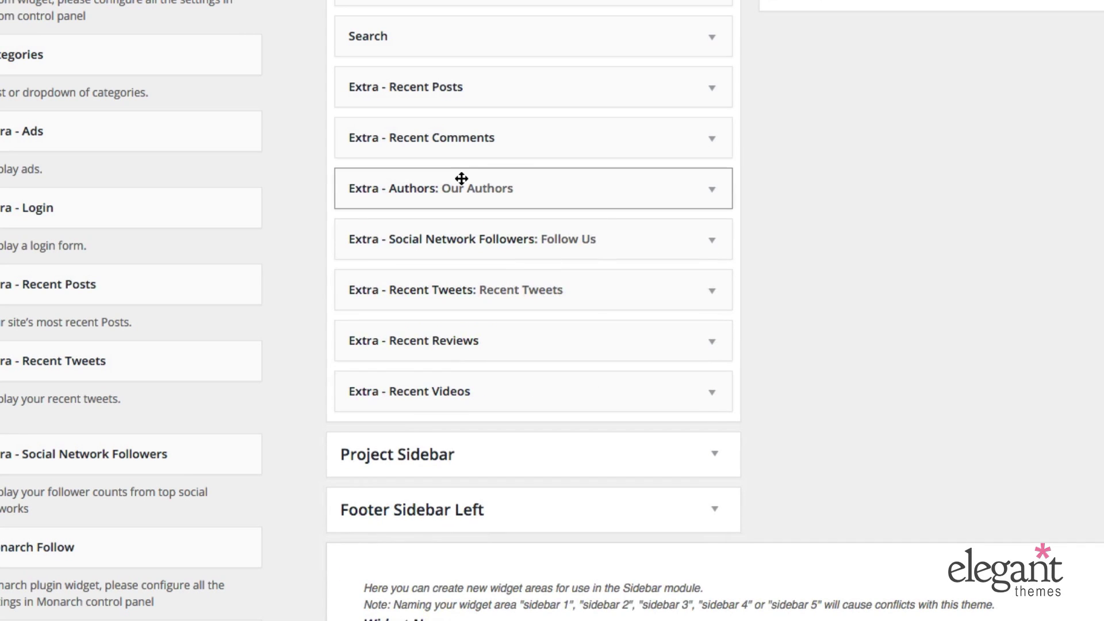
# Step: Inspect the title setting of the Extra - Authors widget and collapse the widget
pyautogui.click(562, 193)
pyautogui.scroll(-1, 567, 246)
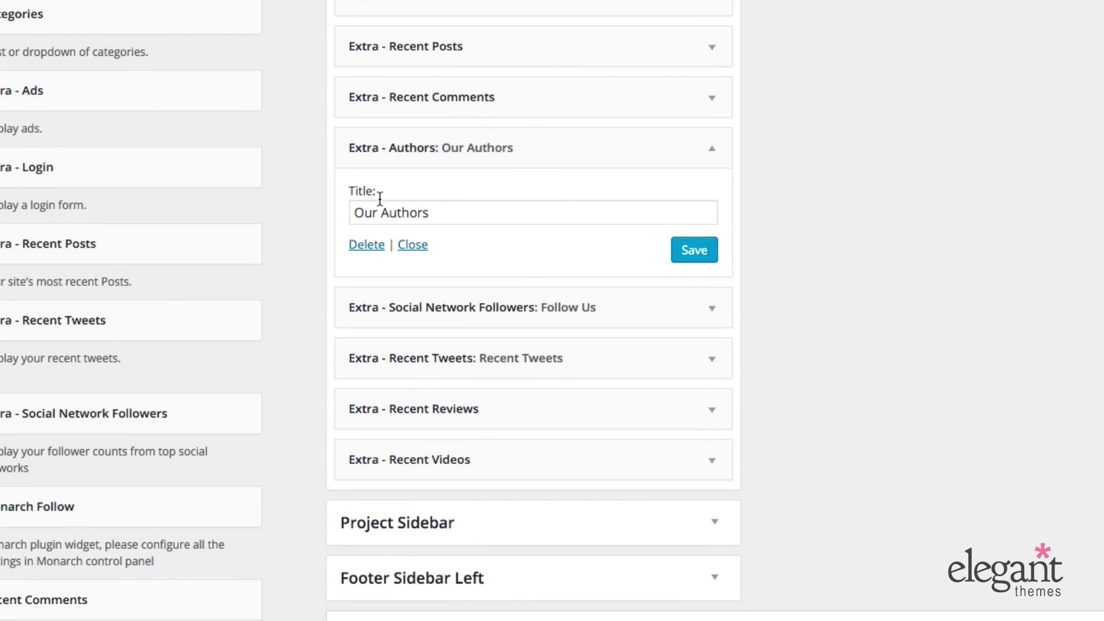
pyautogui.tripleClick(450, 215)
pyautogui.click(488, 210)
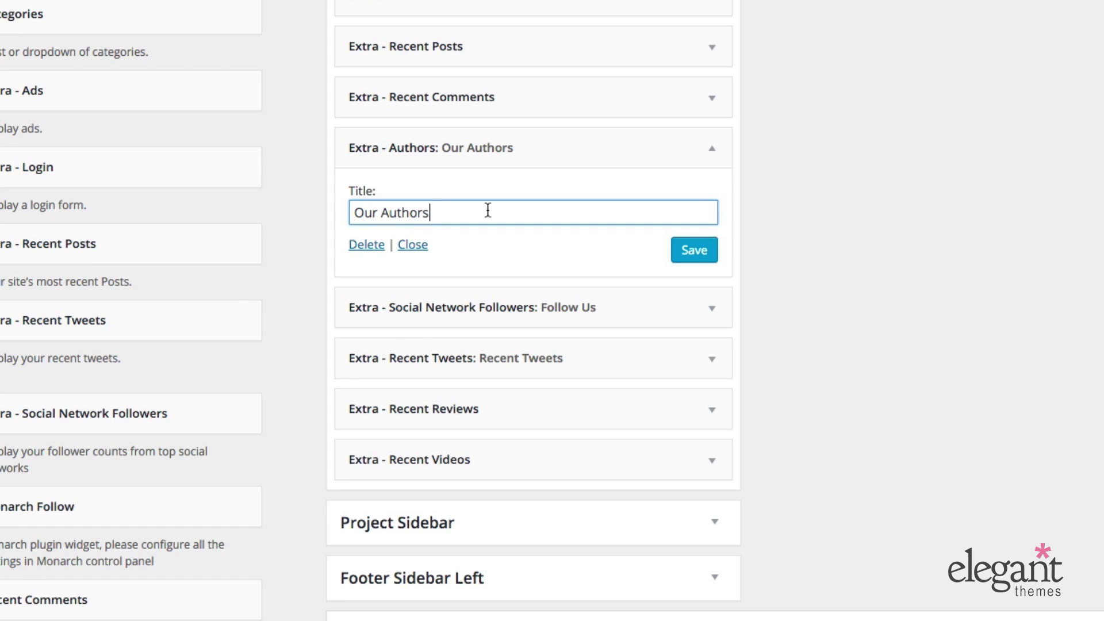
pyautogui.click(714, 149)
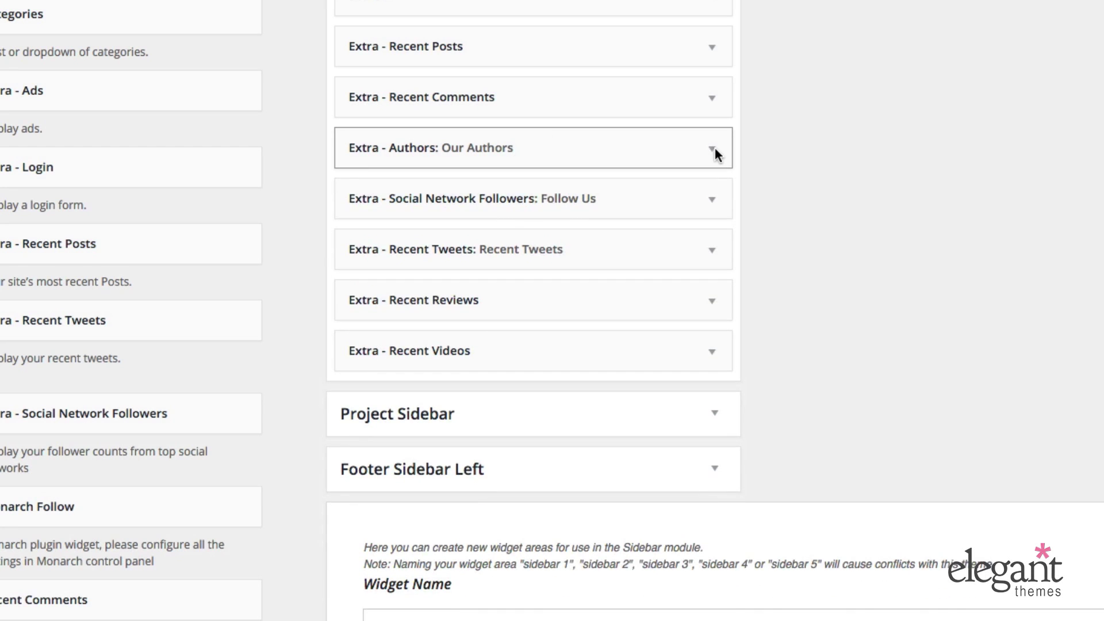
# Step: Open the Extra - Social Network Followers widget and inspect its title field
pyautogui.click(676, 201)
pyautogui.click(485, 266)
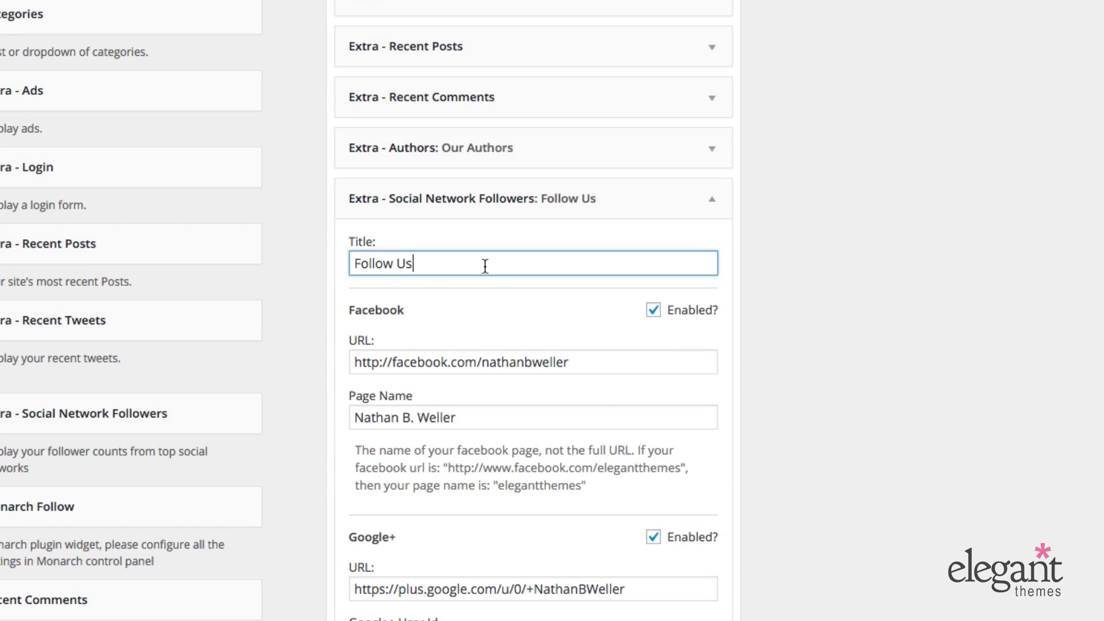
pyautogui.moveTo(415, 266); pyautogui.dragTo(332, 266)
pyautogui.click(525, 266)
# Step: Examine the settings for each social network in the Extra - Social Network Followers widget, from Facebook through Instagram
pyautogui.scroll(-5, 608, 275)
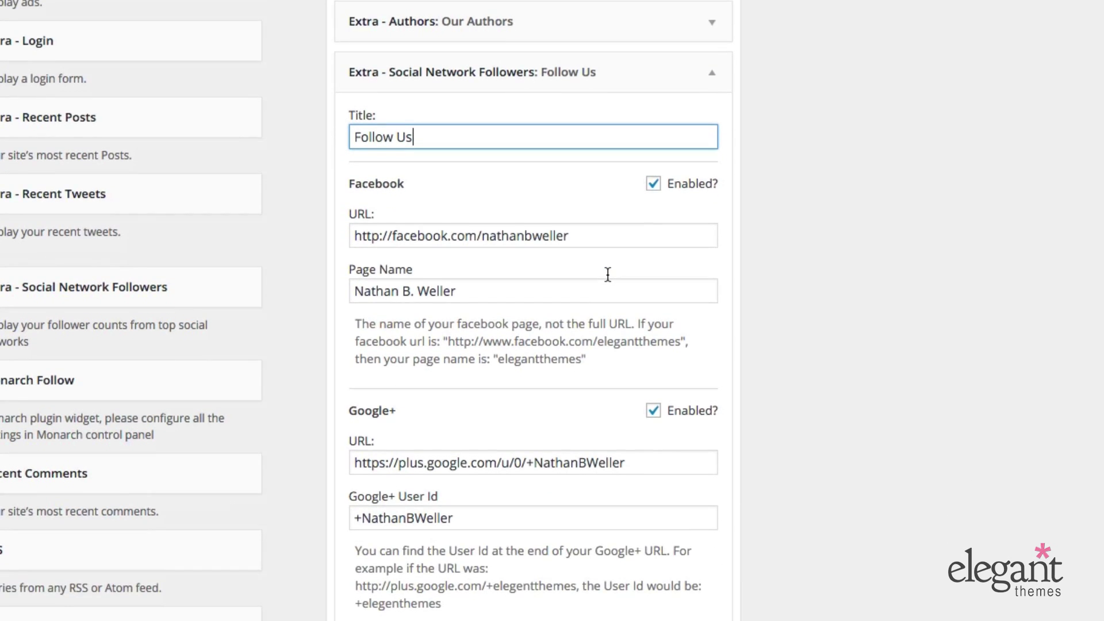
pyautogui.scroll(1, 608, 274)
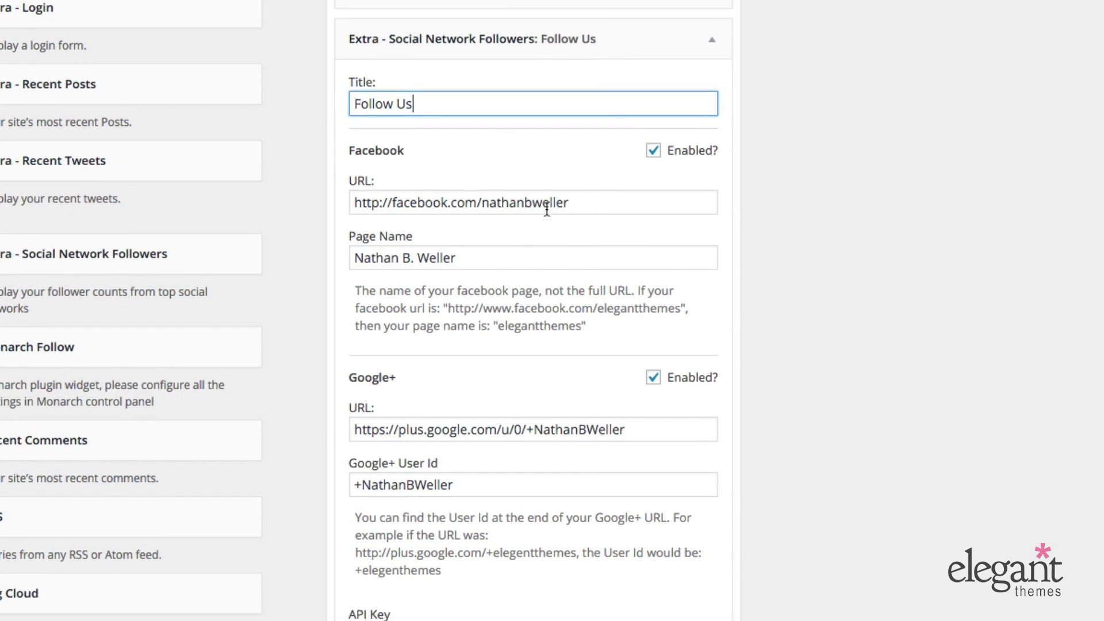
pyautogui.scroll(-6, 474, 226)
pyautogui.scroll(-15, 491, 229)
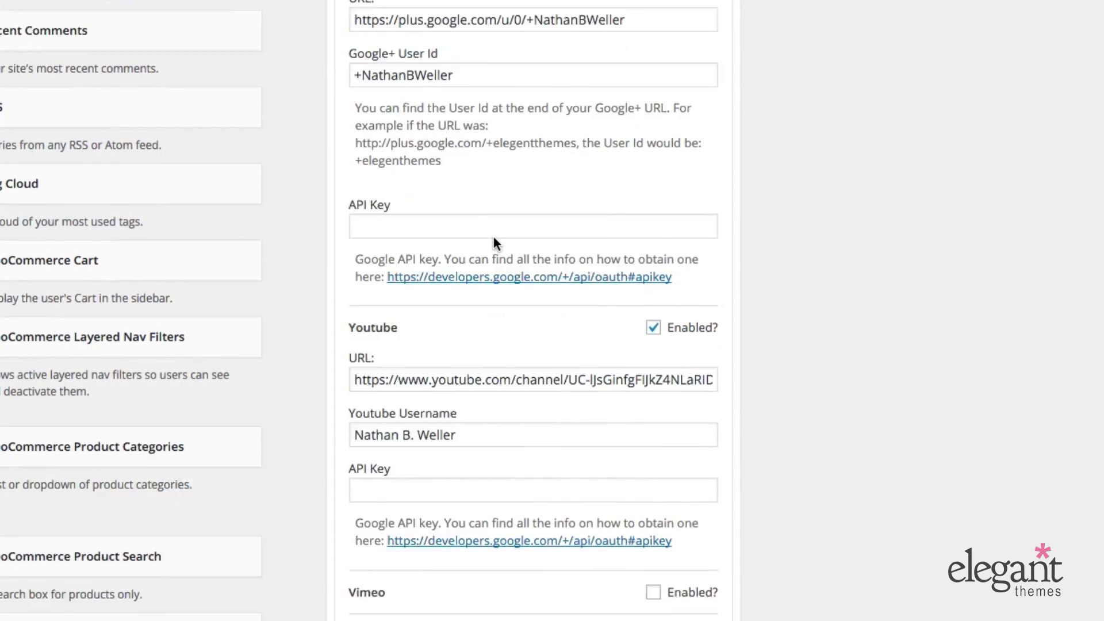
pyautogui.scroll(-7, 496, 242)
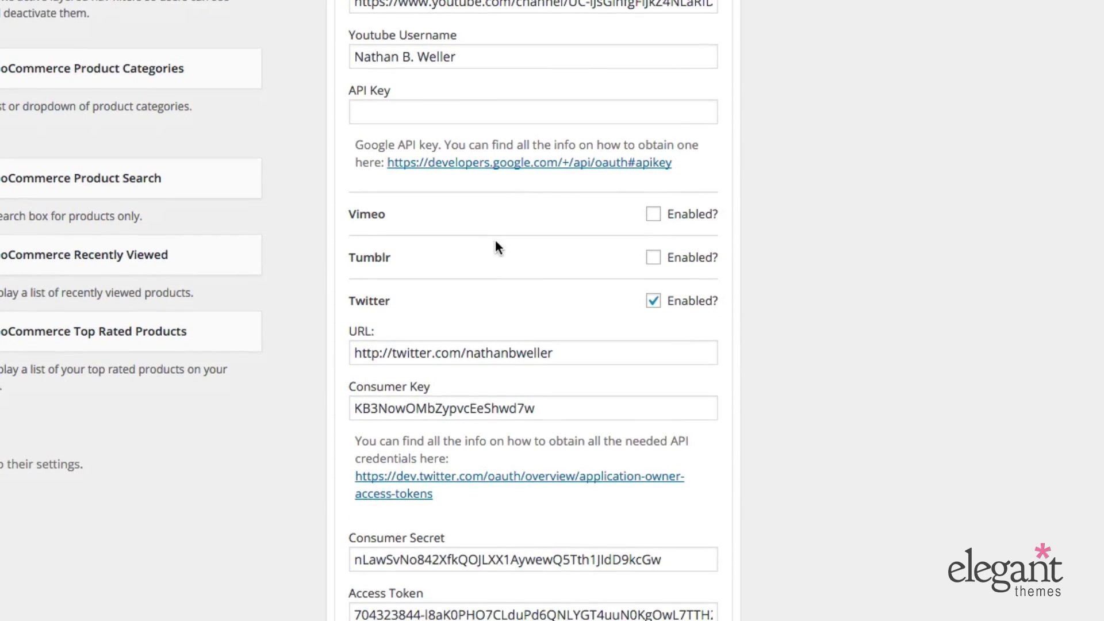
pyautogui.scroll(-8, 493, 247)
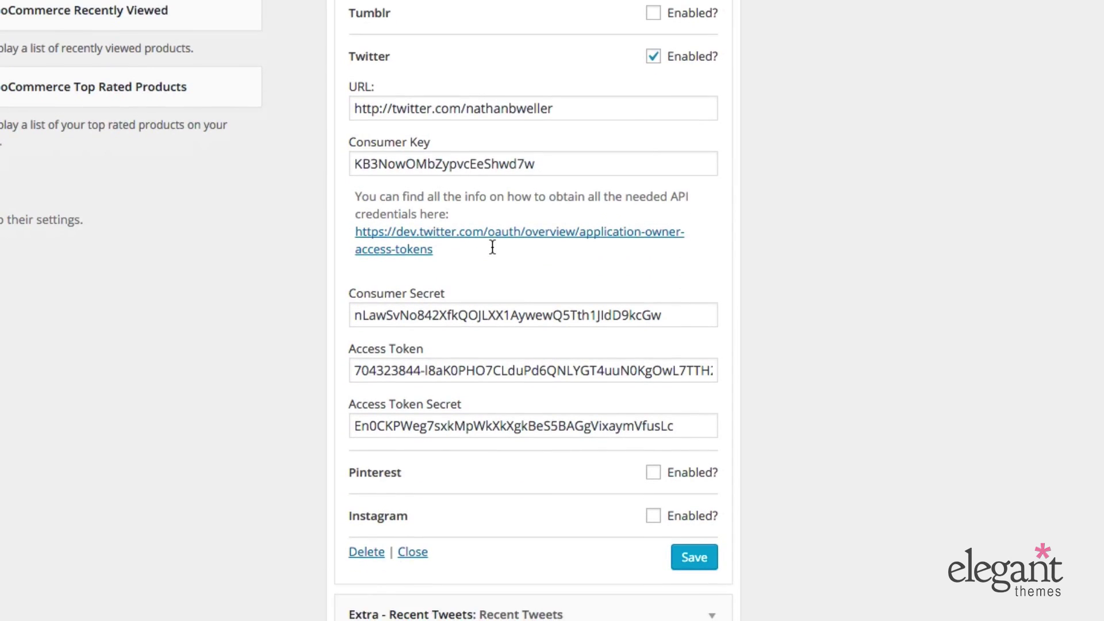
pyautogui.scroll(1, 492, 251)
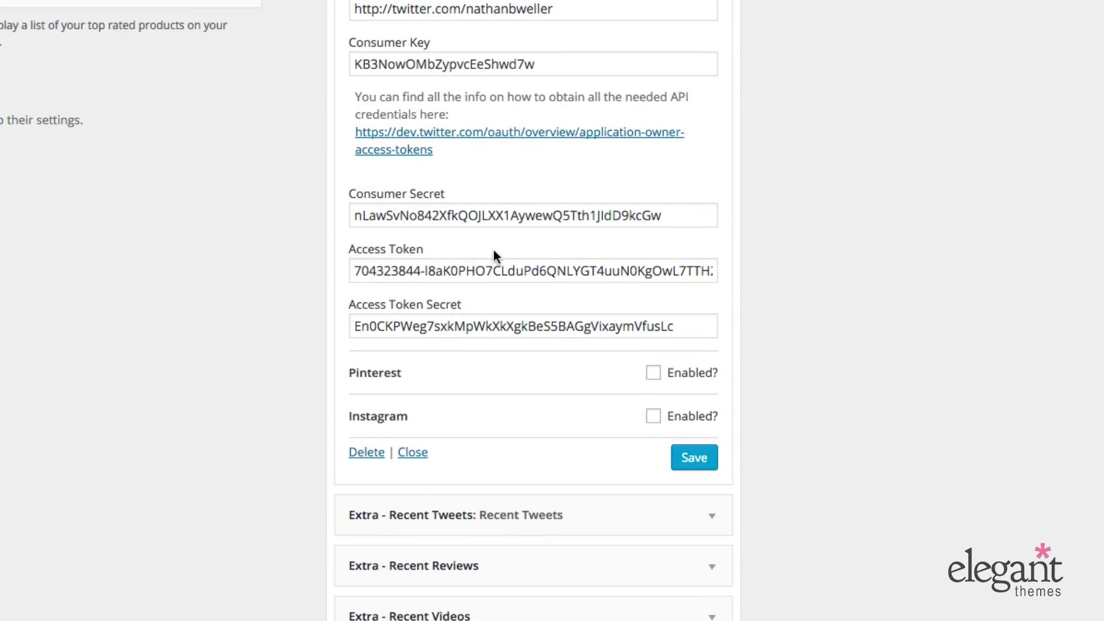
pyautogui.scroll(5, 431, 313)
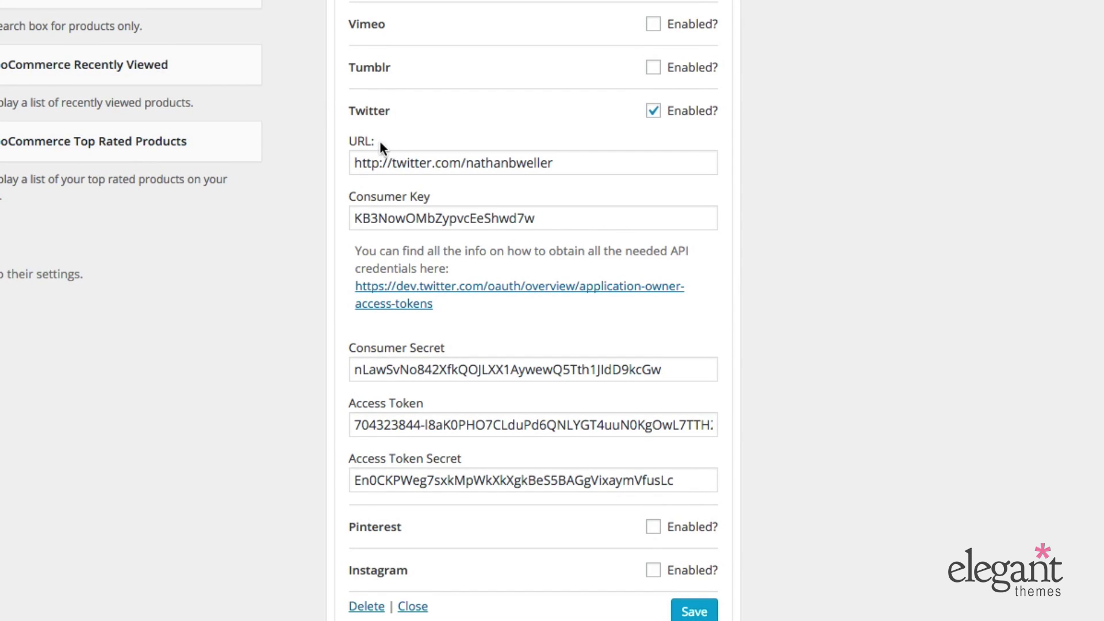
# Step: Inspect the Twitter consumer key, consumer secret, access token and access token secret fields in the Social Network Followers widget
pyautogui.click(379, 218)
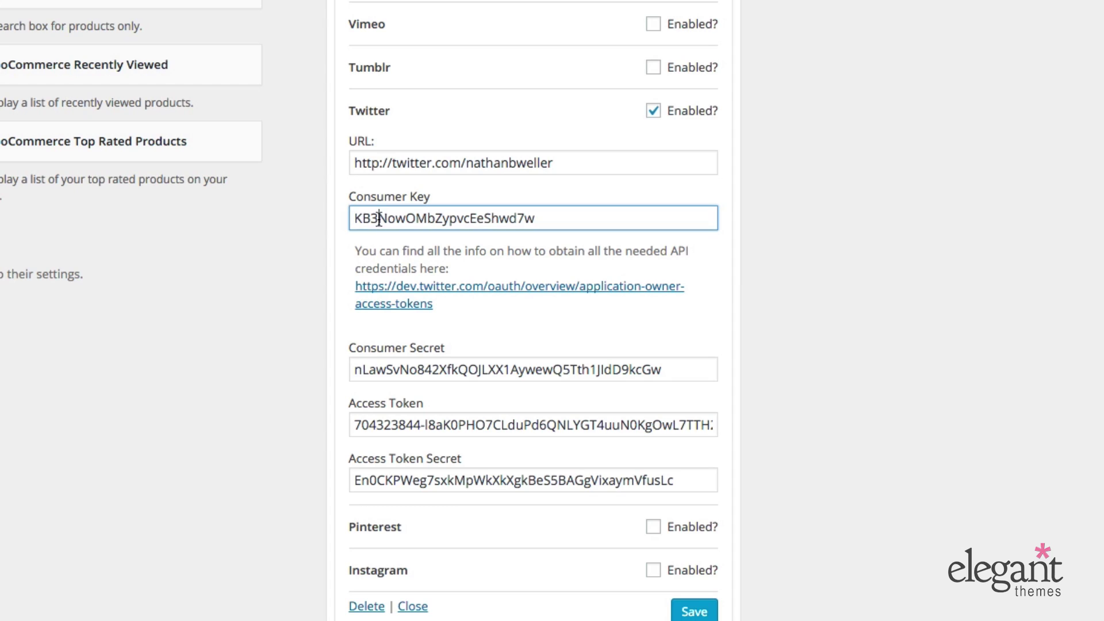
pyautogui.click(398, 360)
pyautogui.click(391, 420)
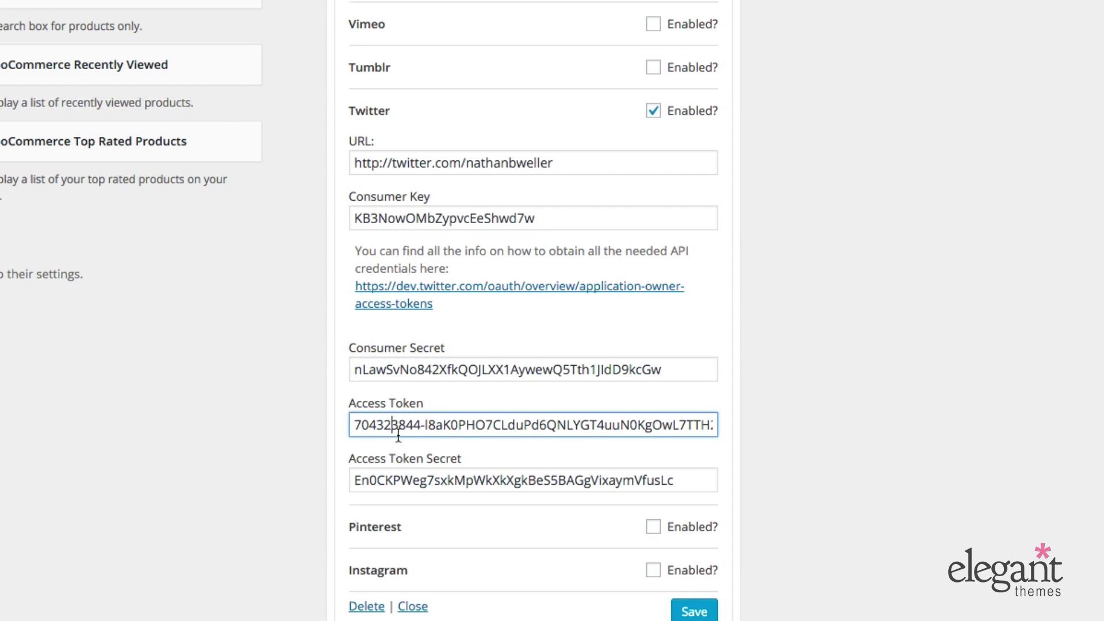
pyautogui.click(400, 477)
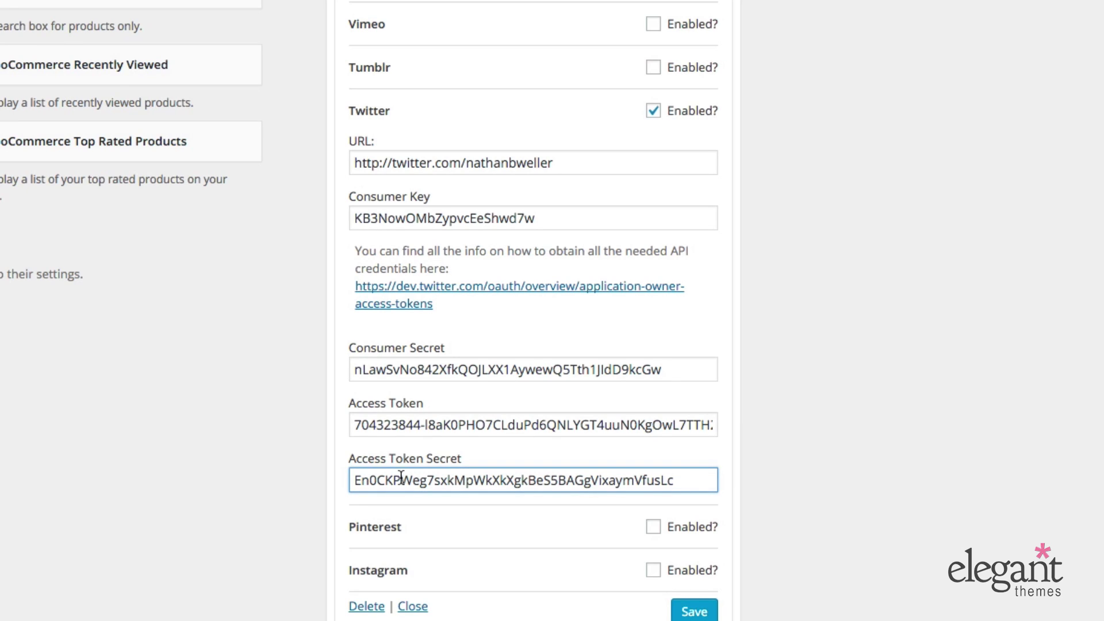
pyautogui.click(517, 422)
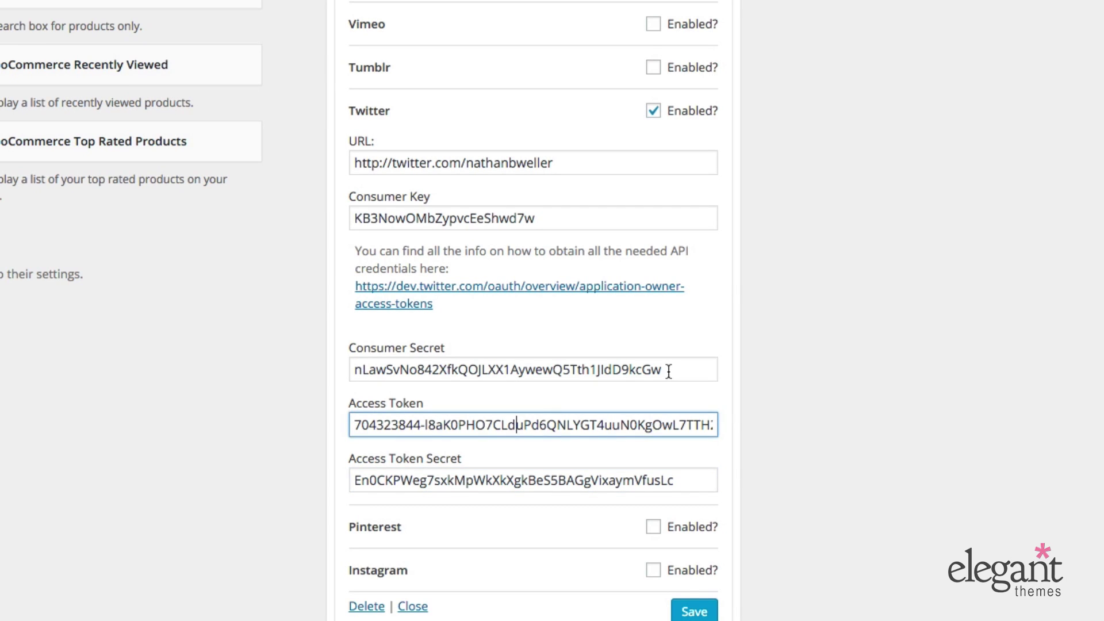
pyautogui.click(666, 369)
# Step: Review the YouTube, Google+ and Facebook fields of the Social Network Followers widget once more and collapse it
pyautogui.scroll(7, 667, 369)
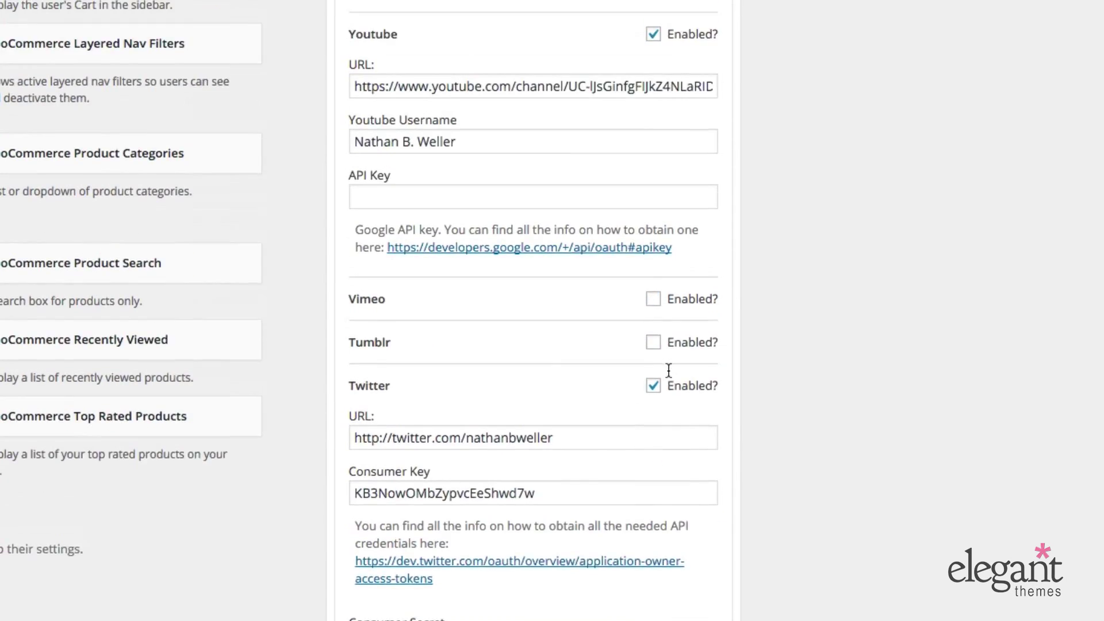
pyautogui.scroll(-5, 668, 371)
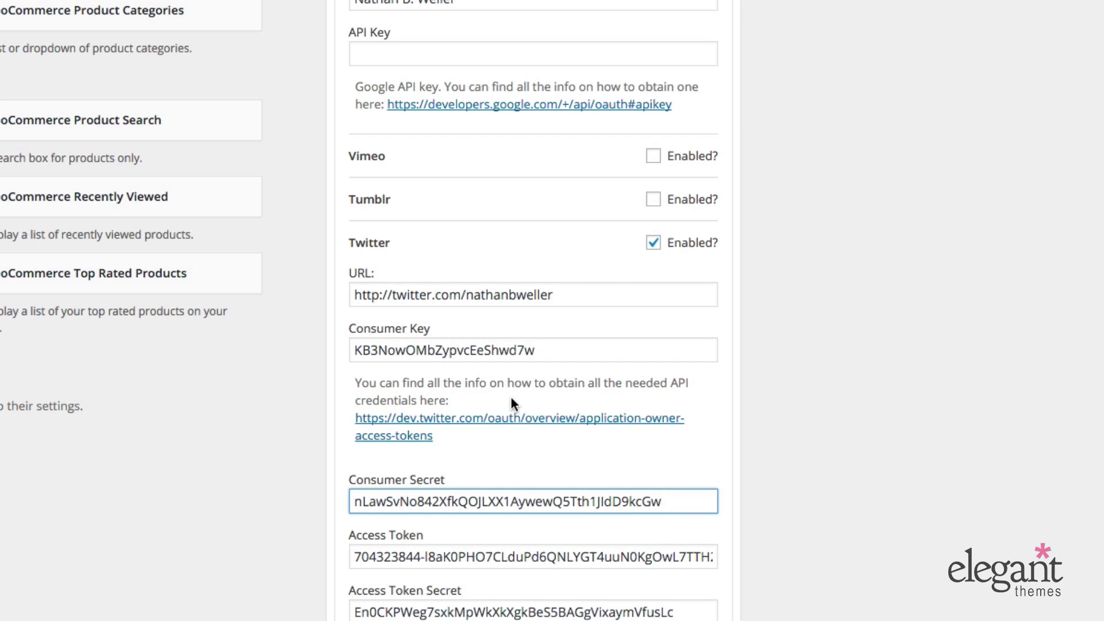
pyautogui.scroll(3, 511, 397)
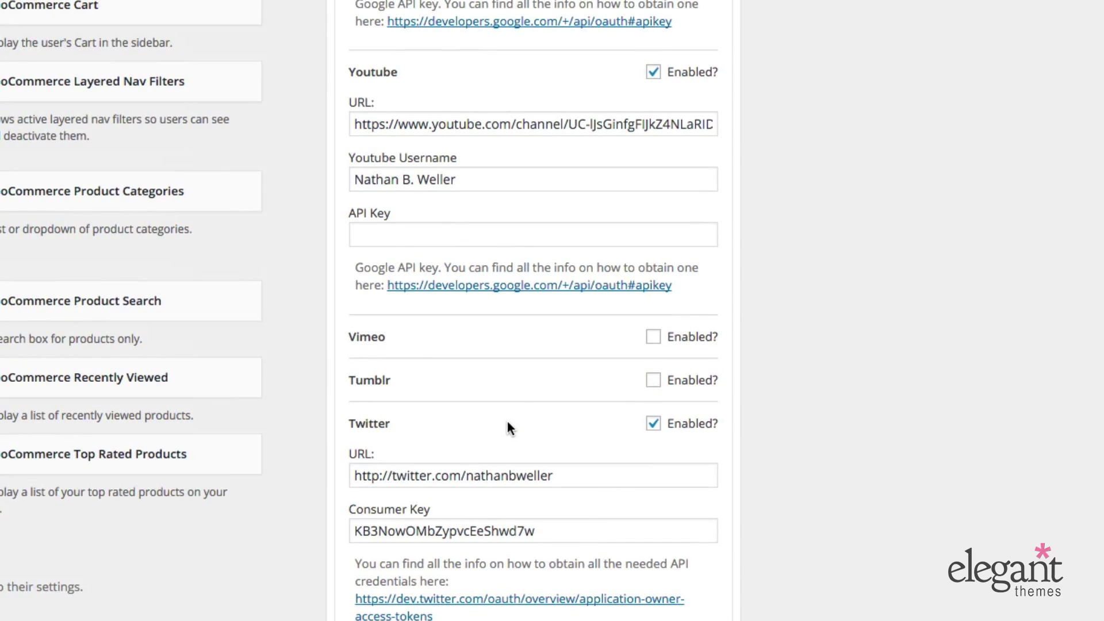
pyautogui.scroll(2, 512, 425)
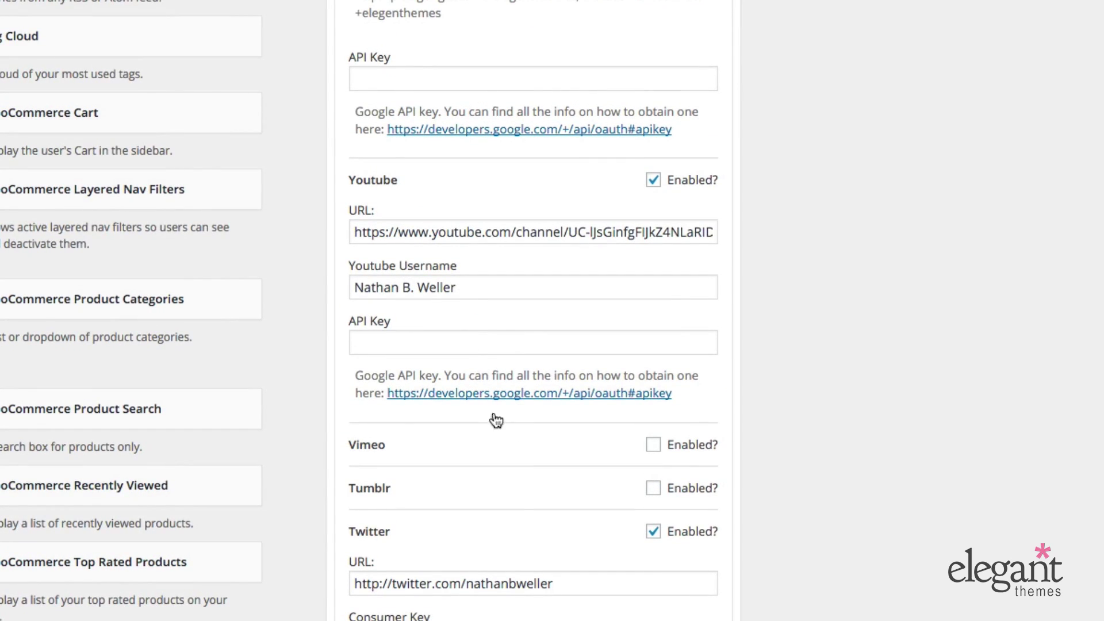
pyautogui.scroll(8, 568, 495)
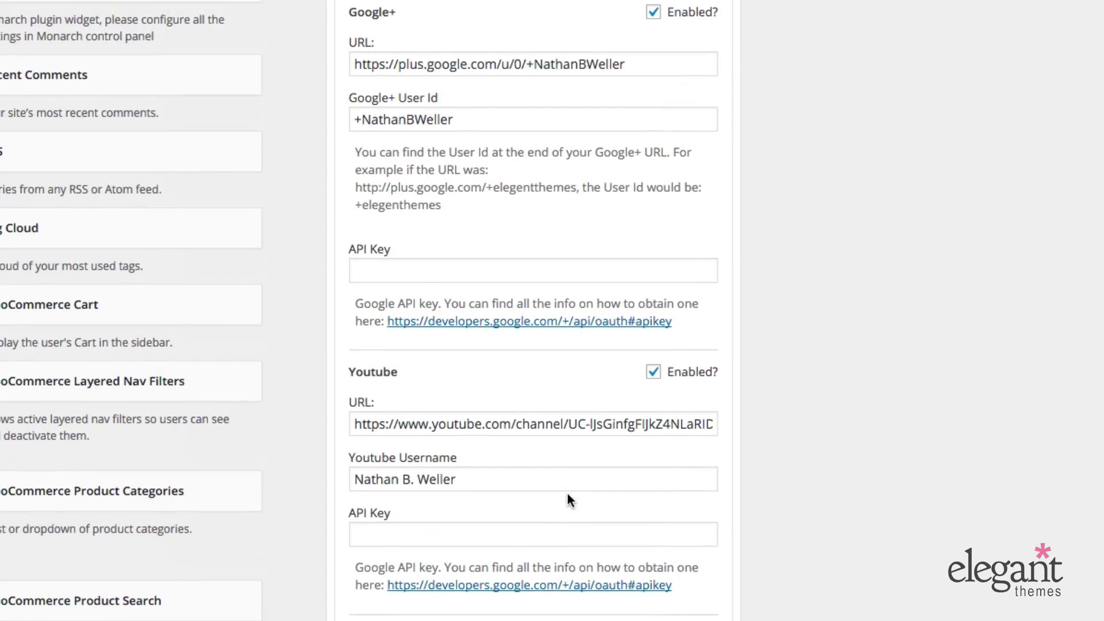
pyautogui.scroll(6, 567, 492)
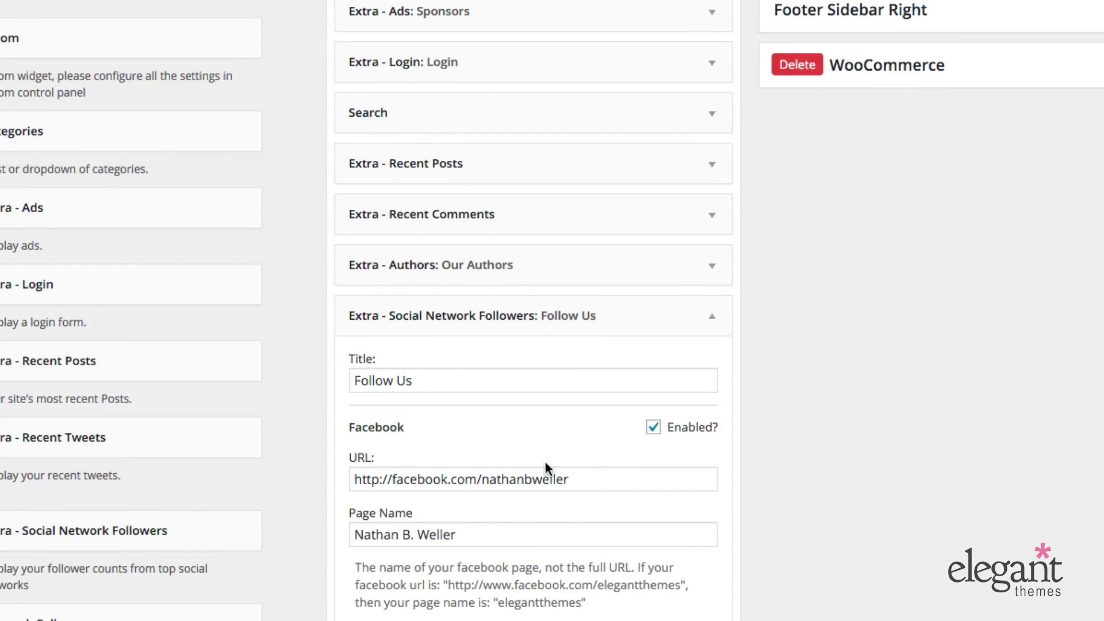
pyautogui.click(714, 316)
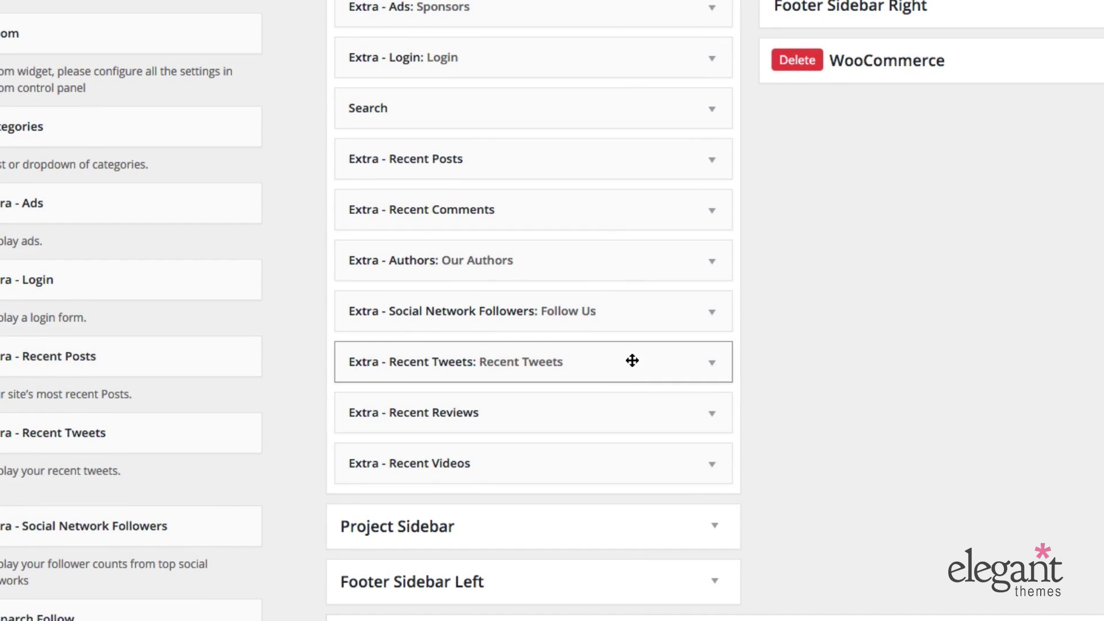
# Step: Examine the Extra - Recent Tweets widget's title, number of tweets and Twitter credential fields, and collapse it
pyautogui.click(706, 360)
pyautogui.scroll(-1, 627, 453)
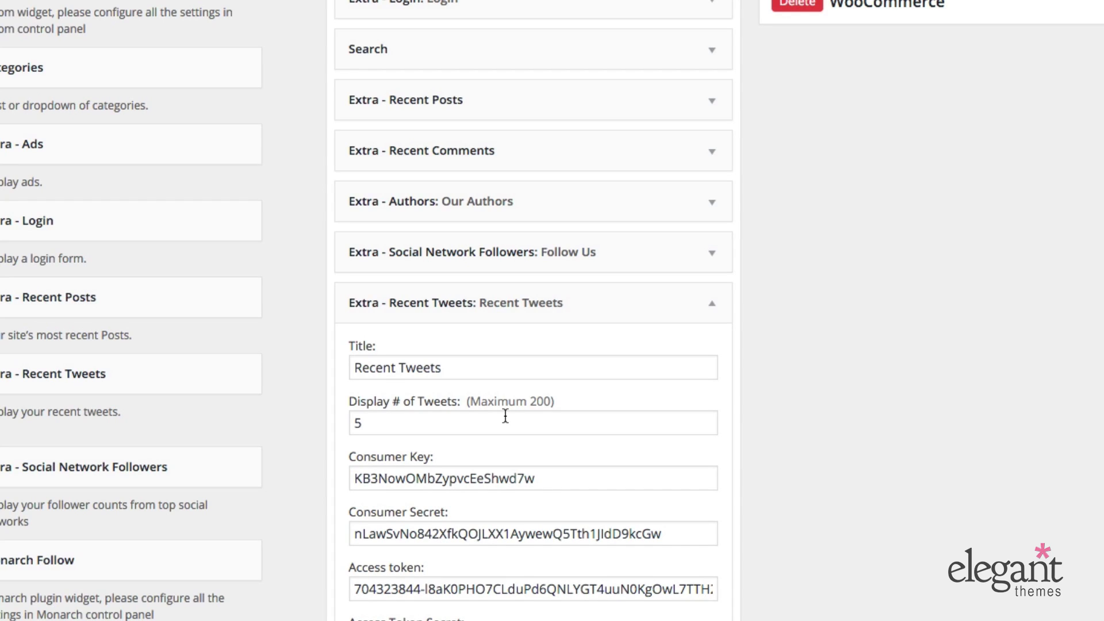
pyautogui.click(375, 422)
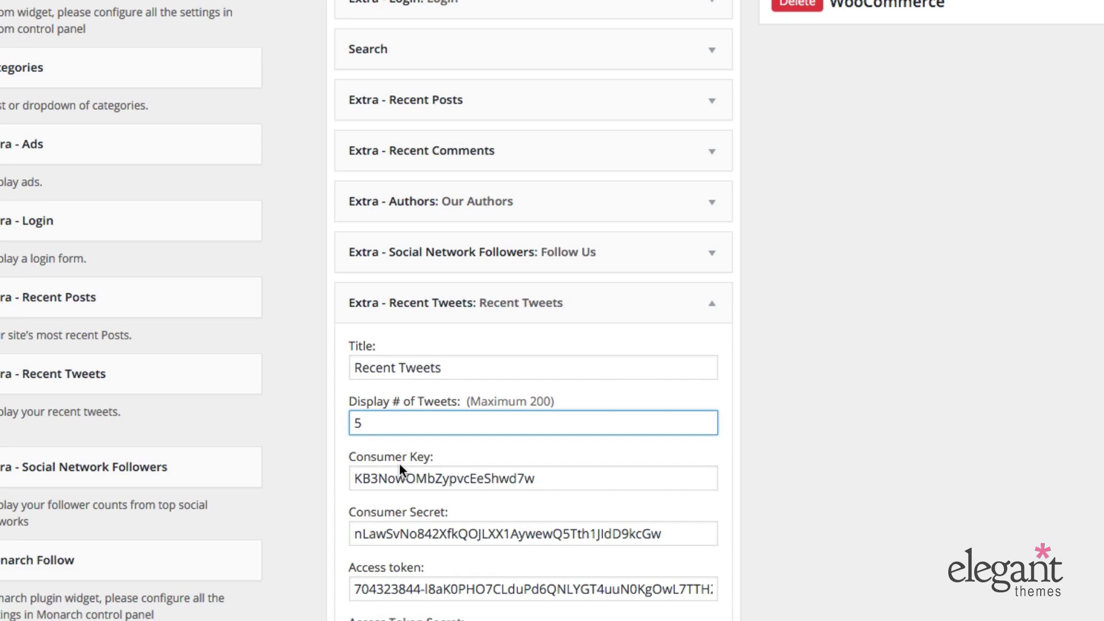
pyautogui.scroll(-3, 698, 325)
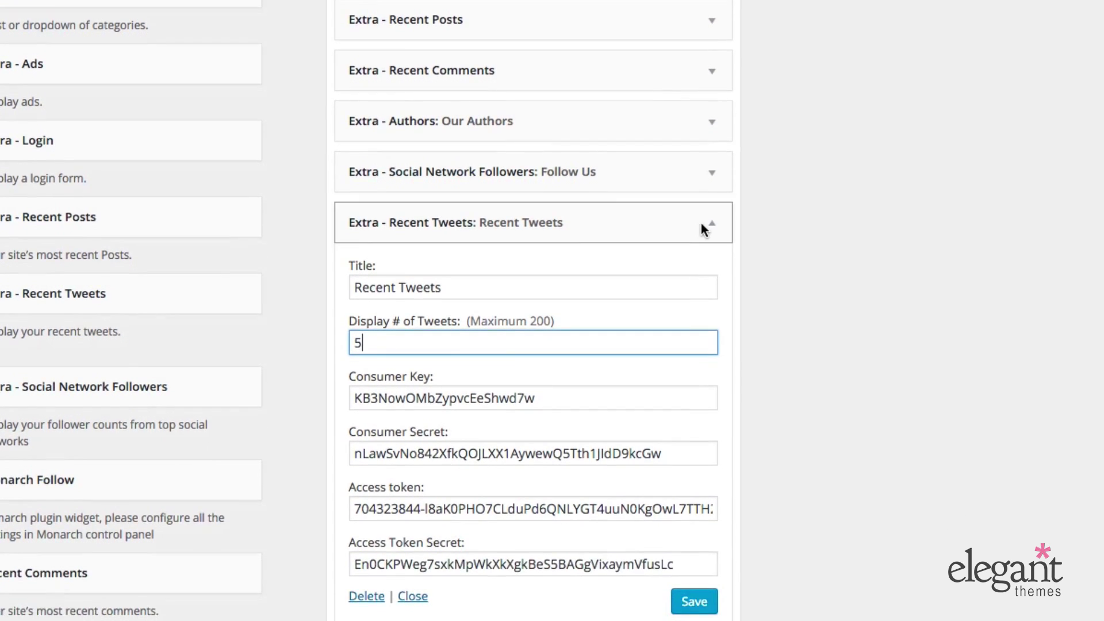
pyautogui.click(711, 225)
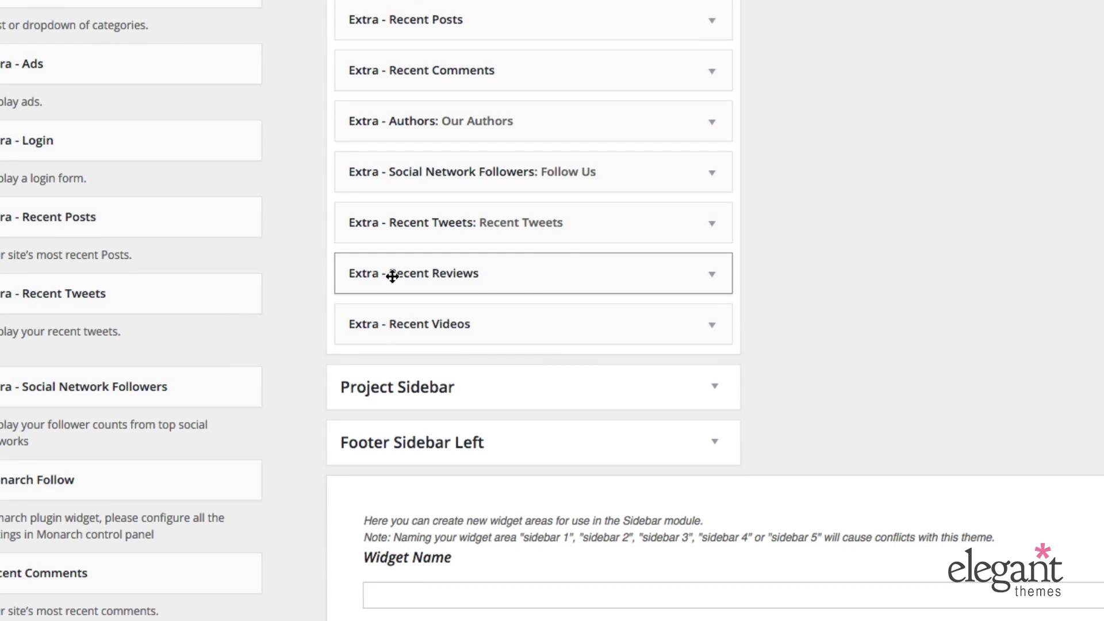
# Step: Examine the Extra - Recent Reviews widget's title and number of posts to show, and collapse it
pyautogui.click(696, 286)
pyautogui.scroll(-1, 661, 294)
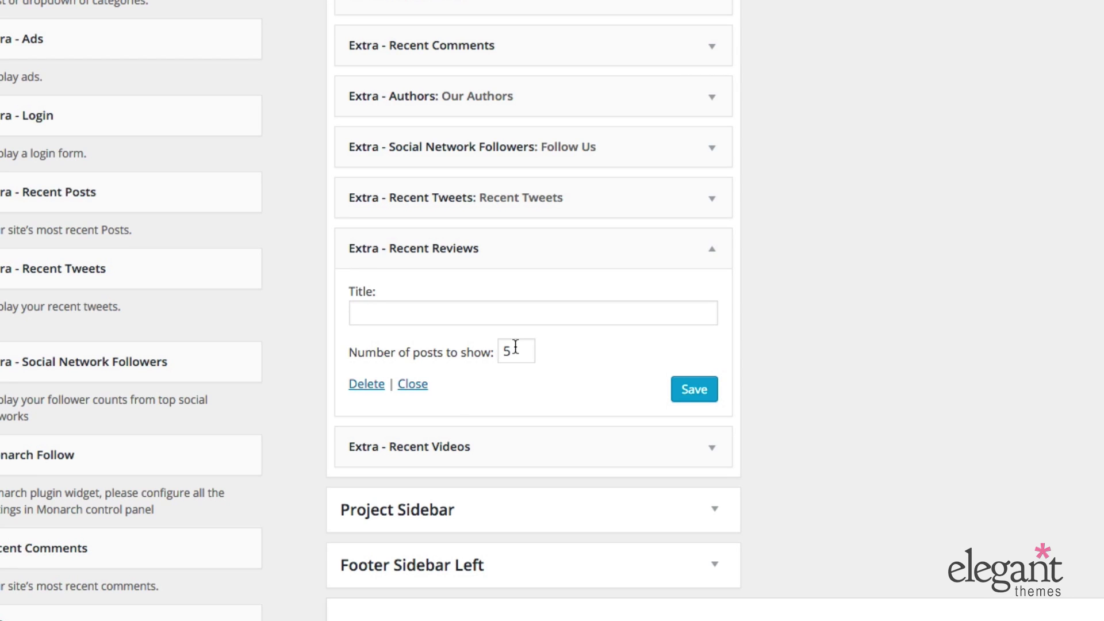
pyautogui.click(513, 350)
pyautogui.click(713, 250)
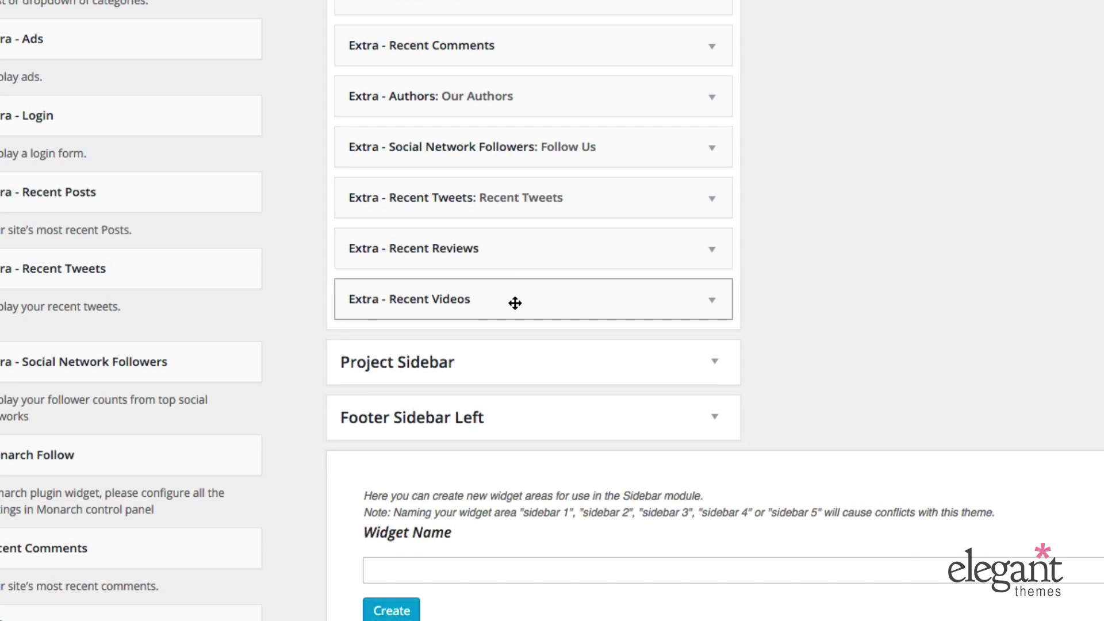
# Step: Examine the Extra - Recent Videos widget's title and number of posts to show, and collapse it
pyautogui.click(515, 303)
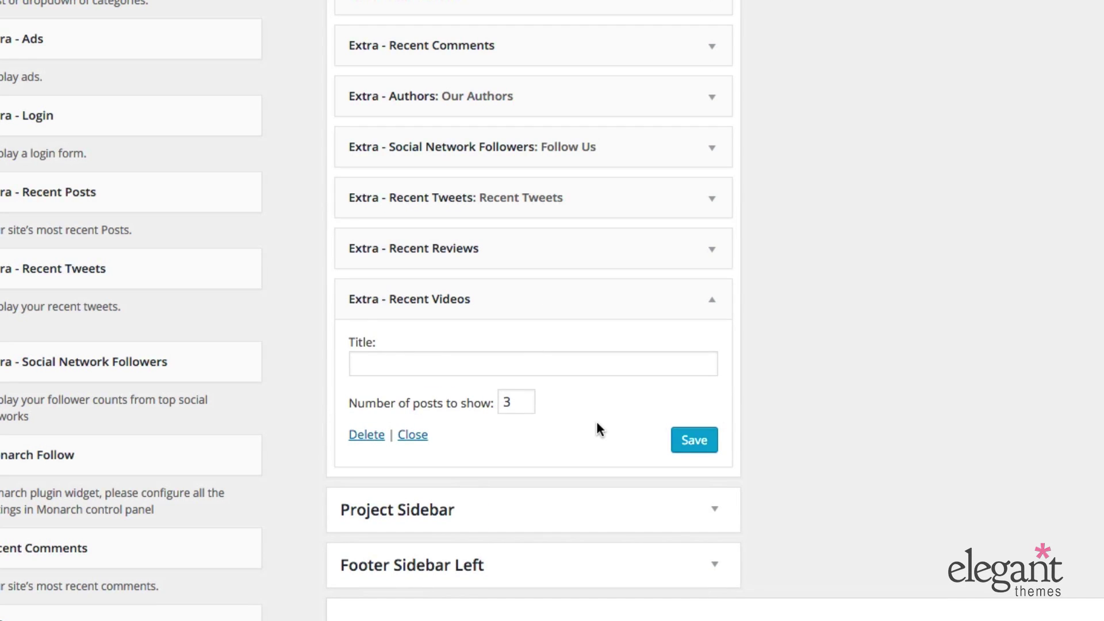
pyautogui.click(380, 362)
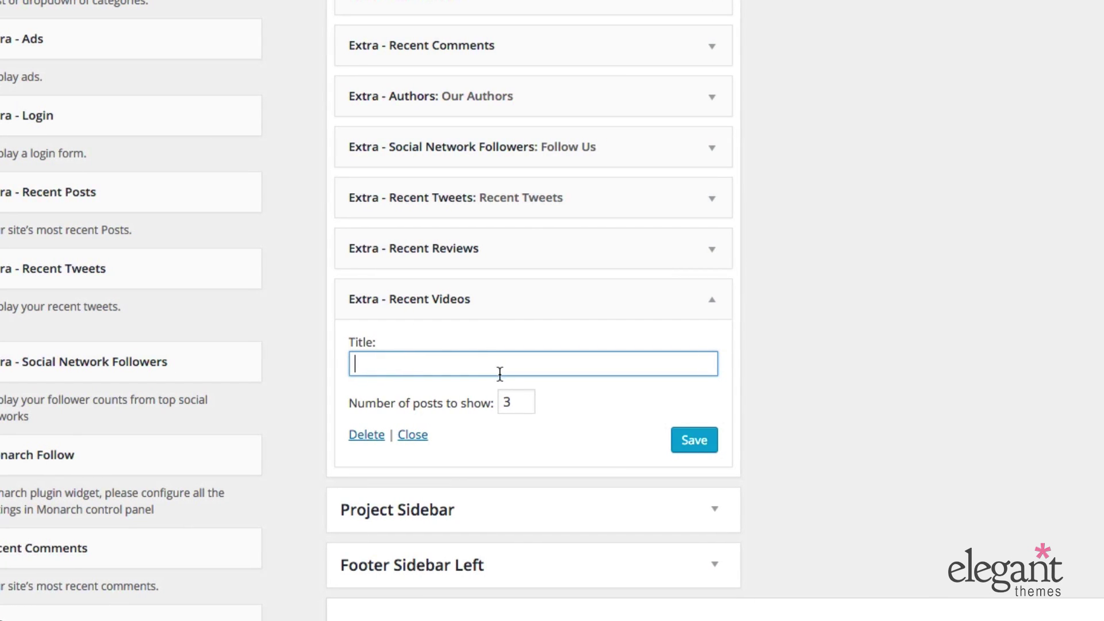
pyautogui.click(516, 402)
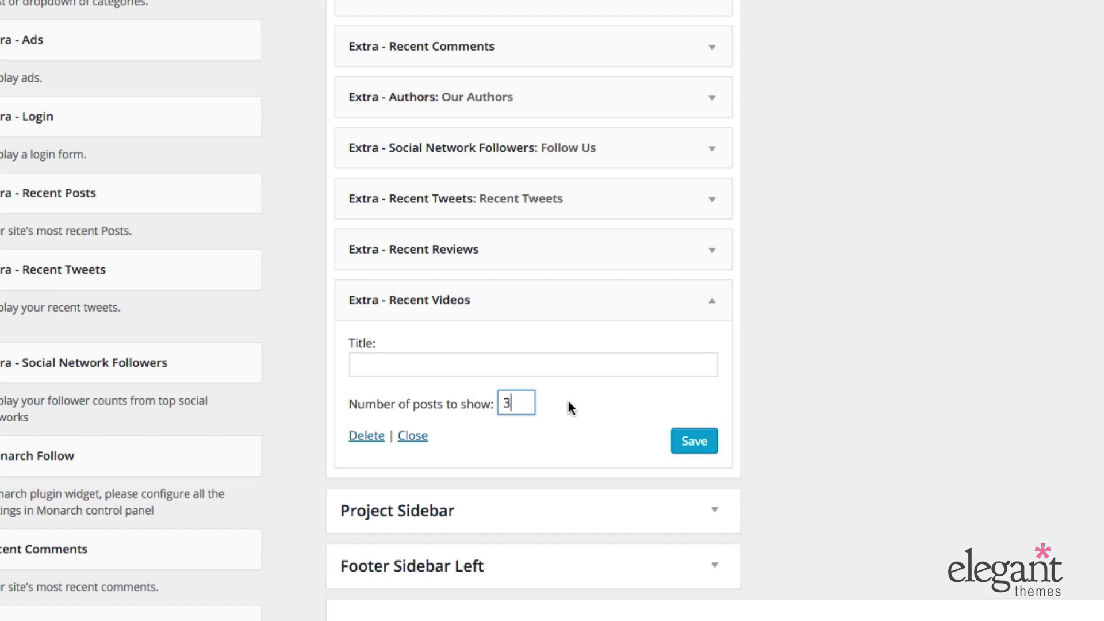
pyautogui.click(713, 295)
# Step: Return to the start of the Main Sidebar widget area and toggle its widget list
pyautogui.scroll(6, 641, 306)
pyautogui.scroll(-1, 642, 305)
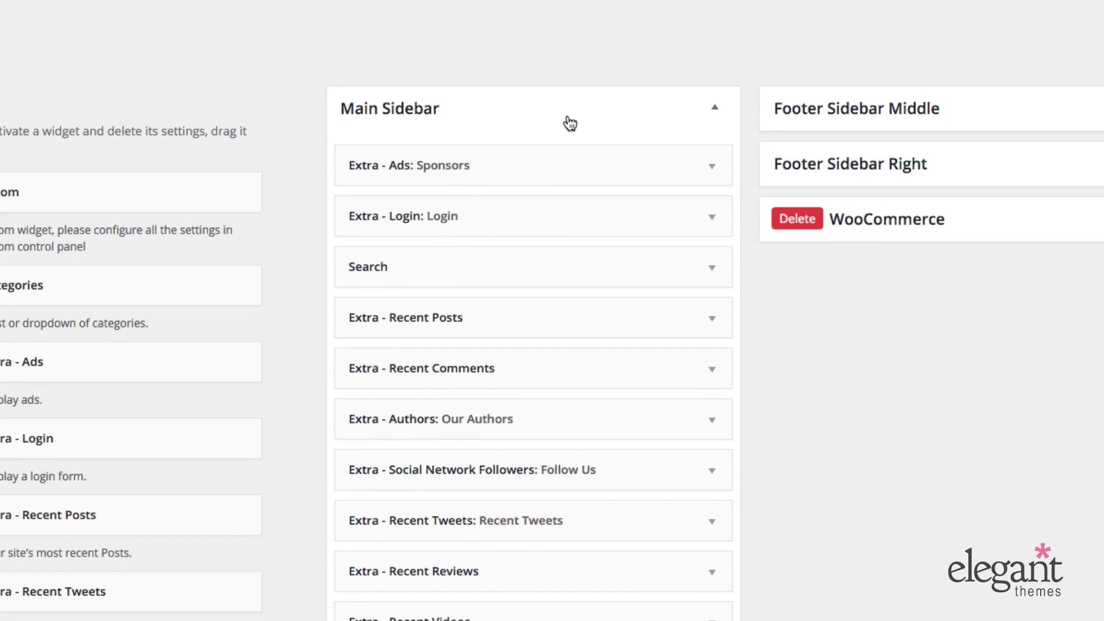
pyautogui.click(558, 111)
pyautogui.click(567, 114)
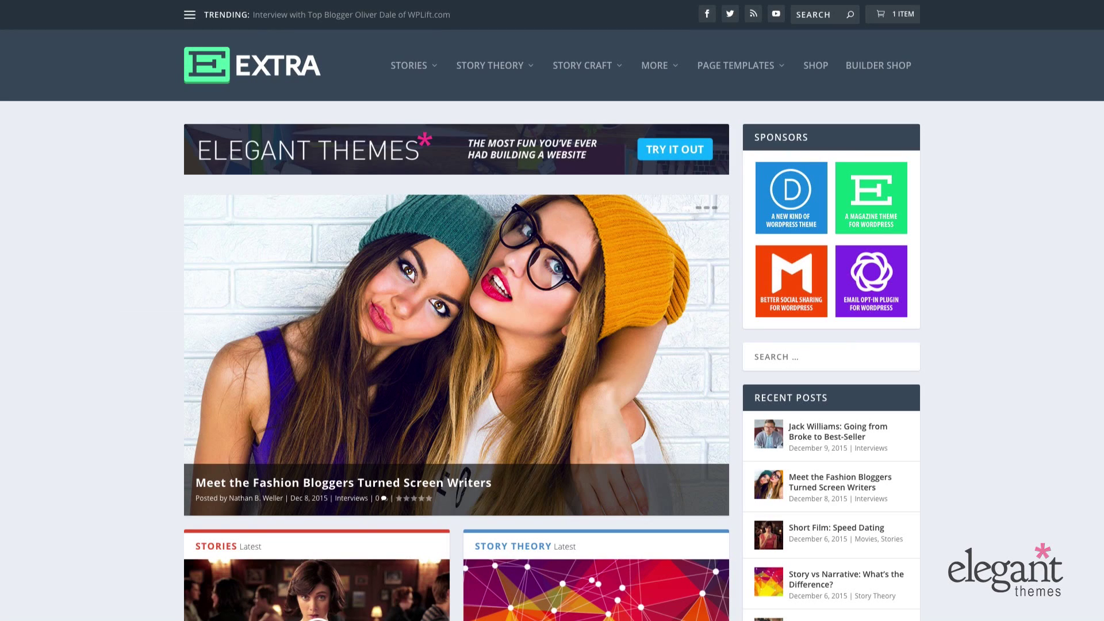
# Step: Examine how the Sponsors, Recent Posts and Recent Comments widgets display in the live homepage's sidebar
pyautogui.scroll(-1, 103, 172)
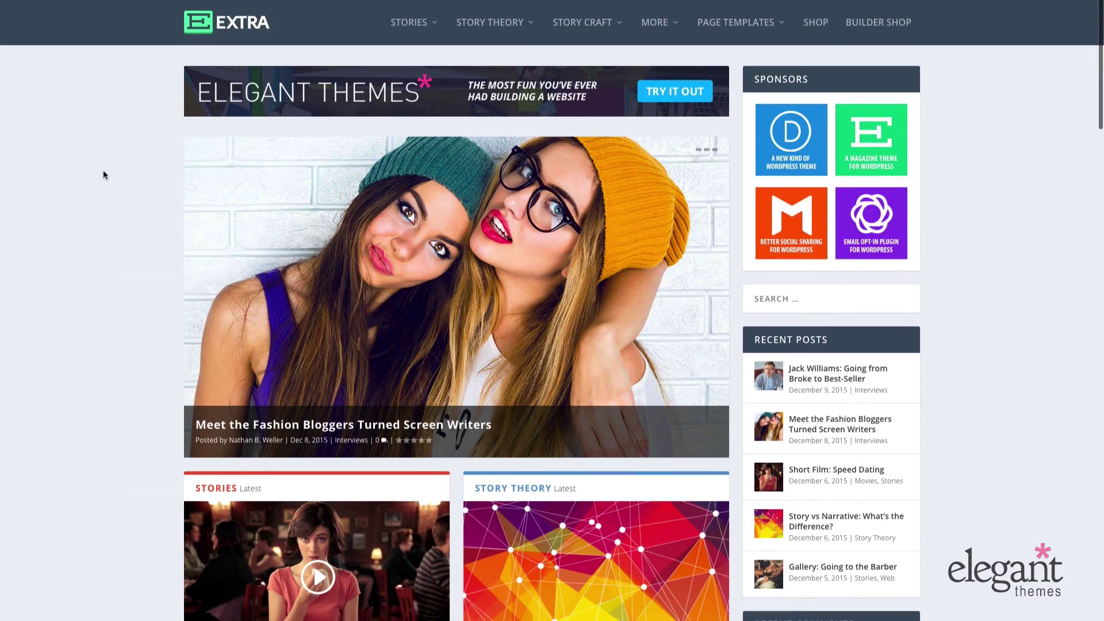
pyautogui.scroll(2, 102, 171)
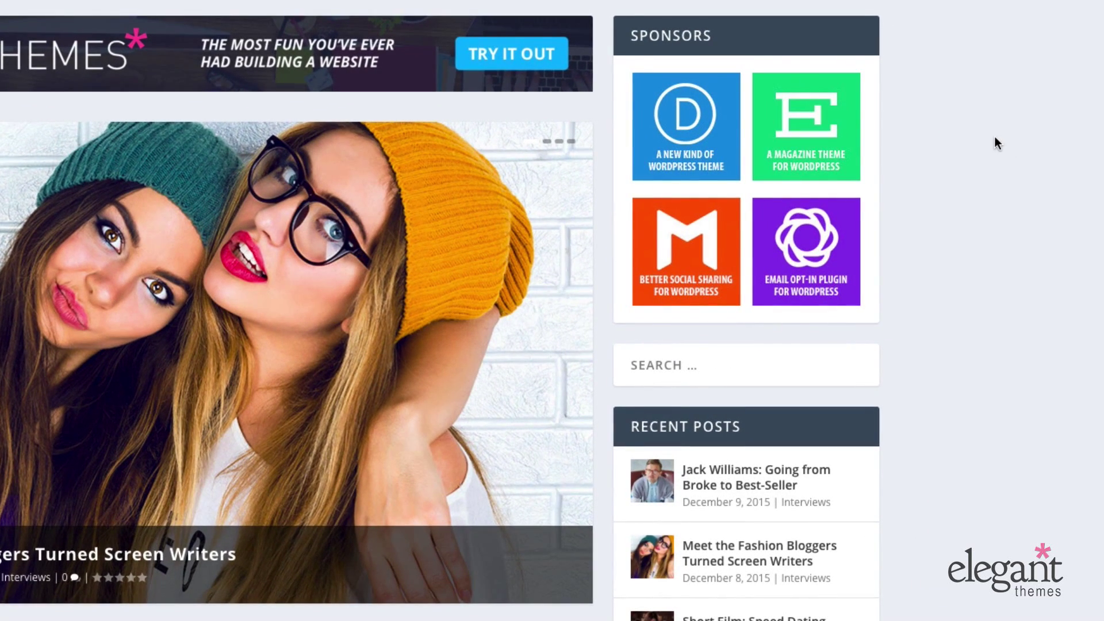
pyautogui.scroll(-6, 987, 138)
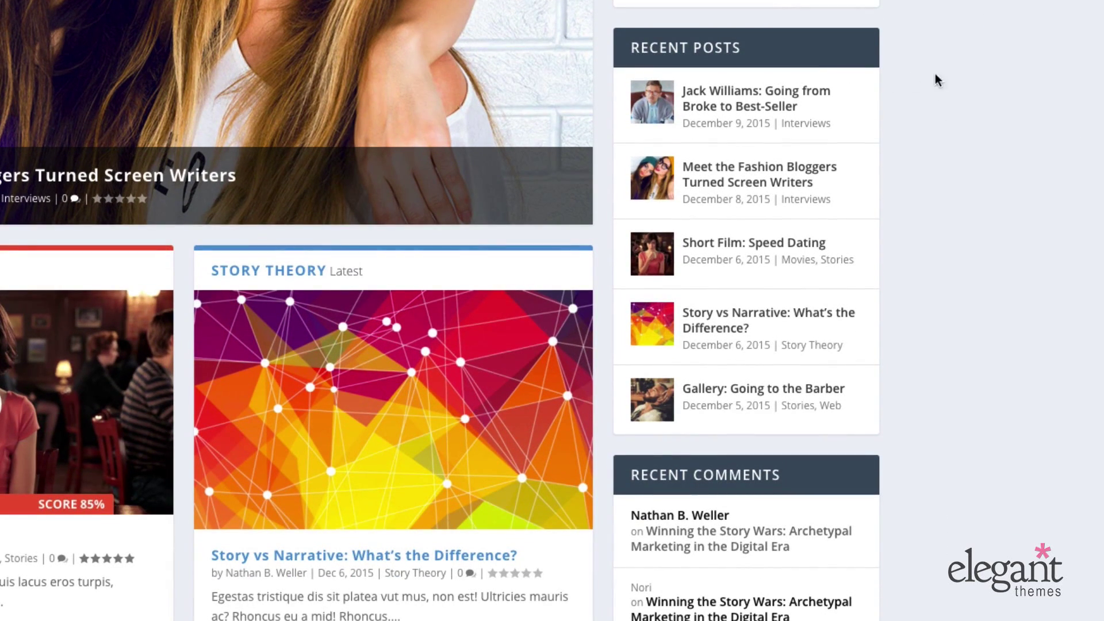
pyautogui.scroll(-4, 956, 76)
pyautogui.scroll(-3, 956, 81)
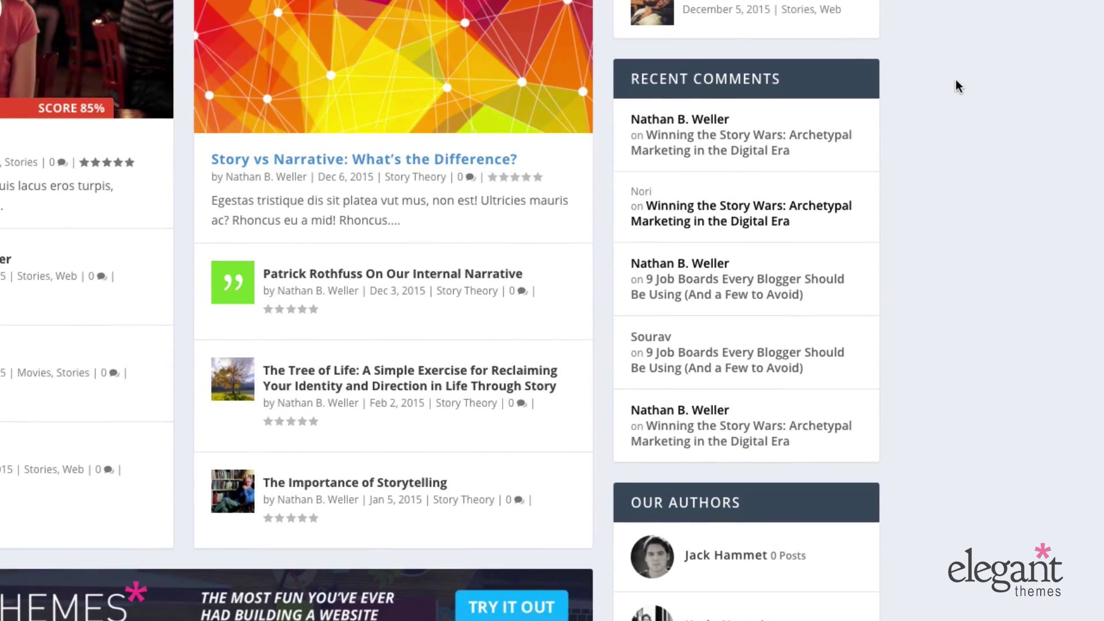
# Step: Examine how the Our Authors and Follow Us widgets display in the live sidebar
pyautogui.scroll(-3, 956, 83)
pyautogui.scroll(-5, 957, 86)
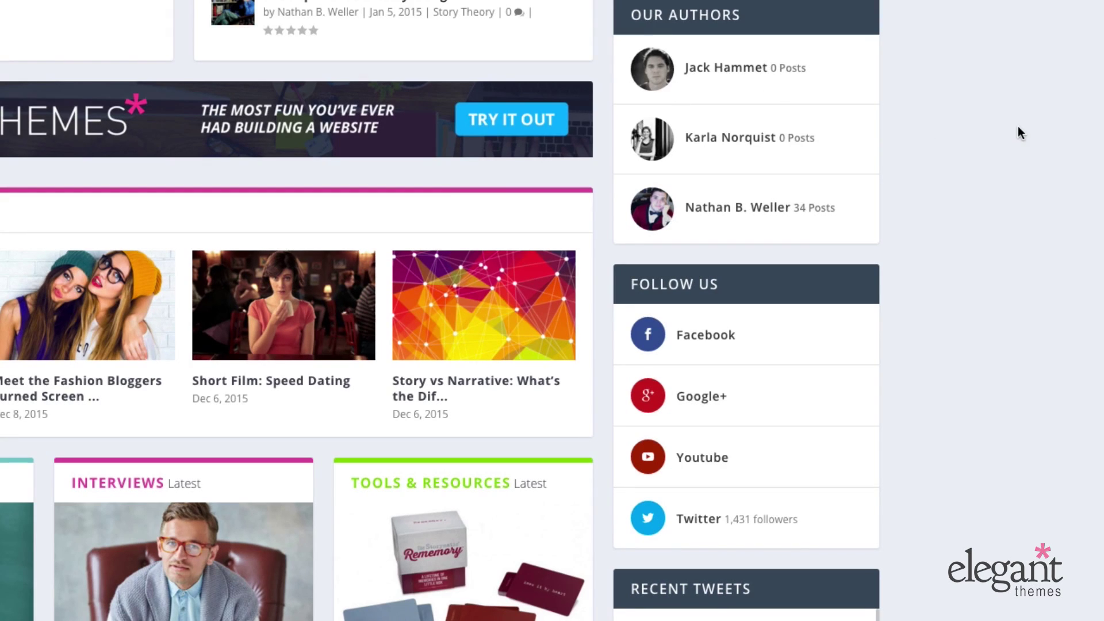
pyautogui.scroll(-3, 1018, 132)
pyautogui.scroll(-1, 1019, 132)
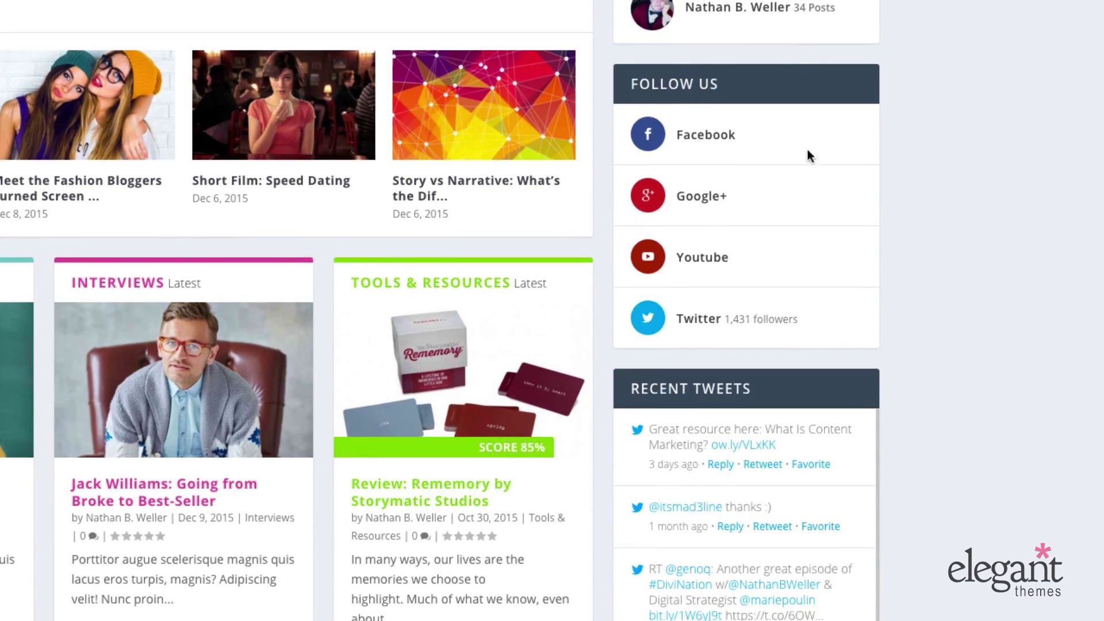
pyautogui.scroll(-2, 997, 144)
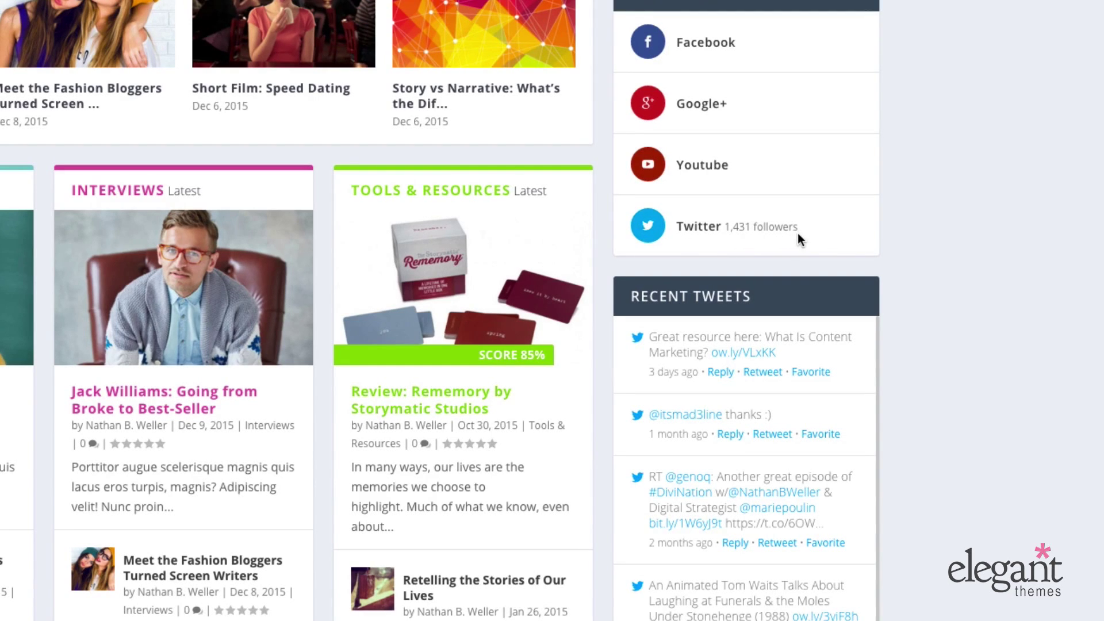
# Step: Examine the Recent Tweets widget's list and follow link, and the score bars in the Recent Reviews widget
pyautogui.scroll(-3, 978, 242)
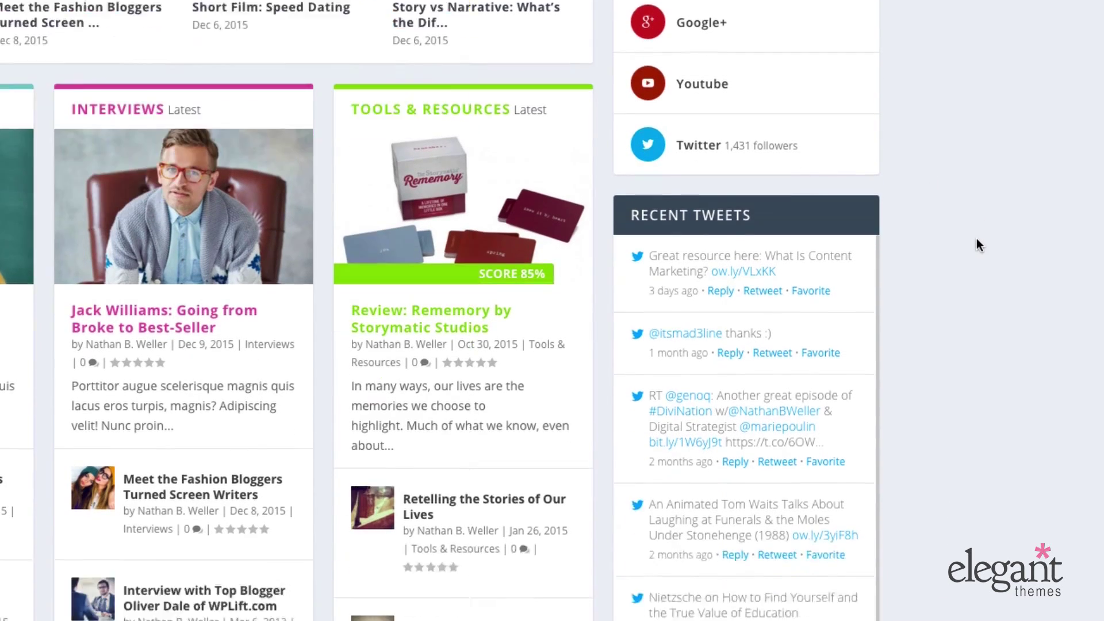
pyautogui.scroll(-1, 979, 244)
pyautogui.scroll(-3, 801, 246)
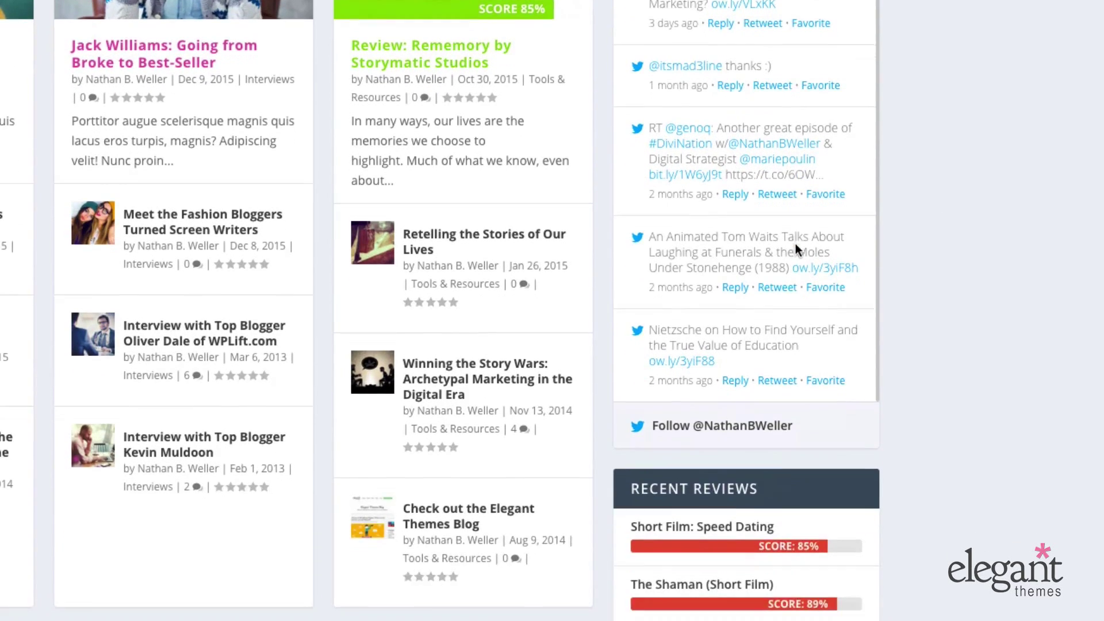
pyautogui.scroll(2, 799, 251)
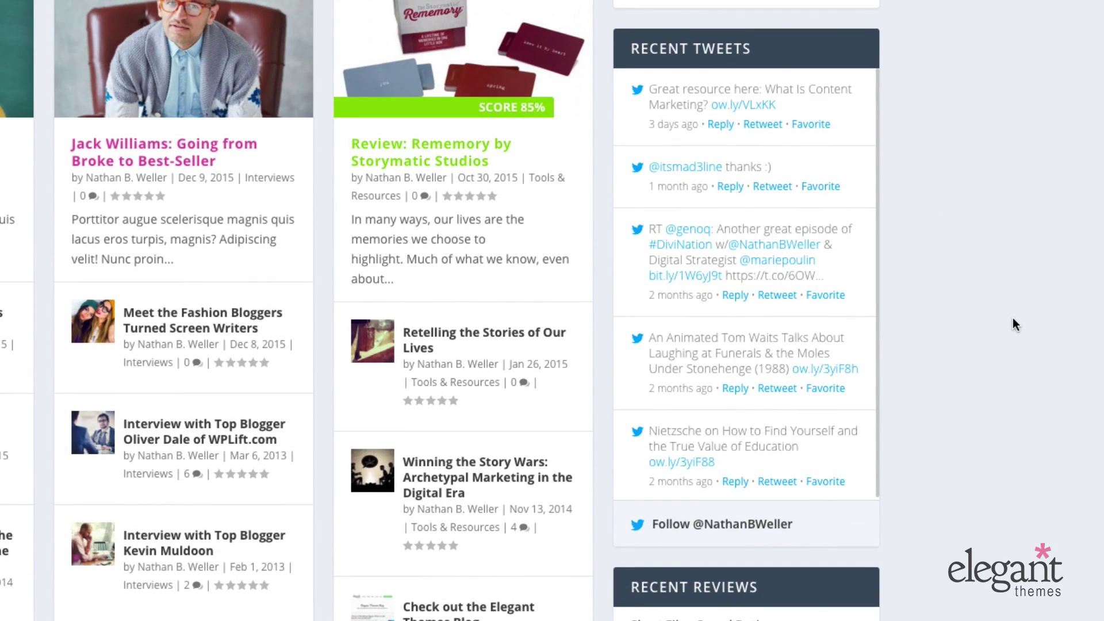
pyautogui.scroll(-6, 1013, 324)
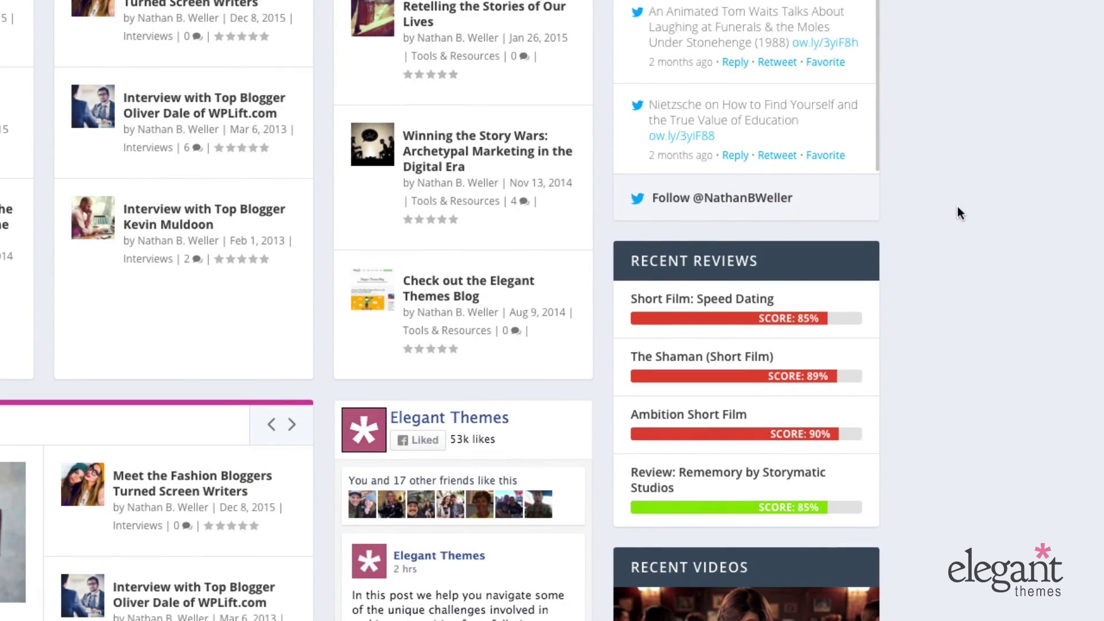
pyautogui.scroll(-4, 979, 206)
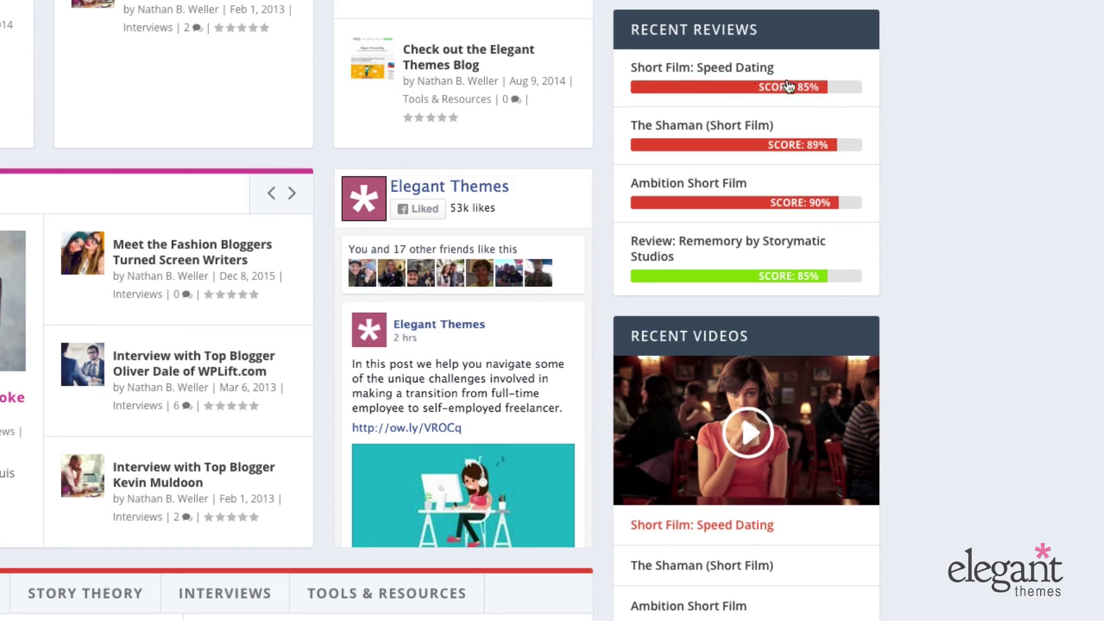
# Step: Switch among the three videos in the Recent Videos widget, ending on Short Film: Speed Dating
pyautogui.scroll(-4, 946, 136)
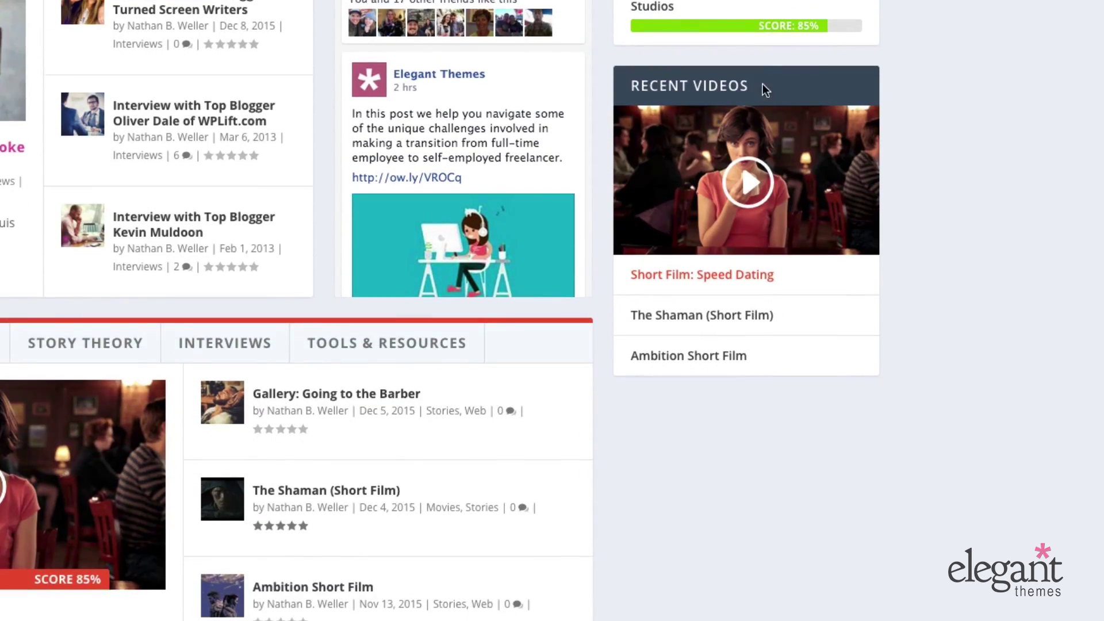
pyautogui.click(805, 314)
pyautogui.click(813, 365)
pyautogui.click(822, 283)
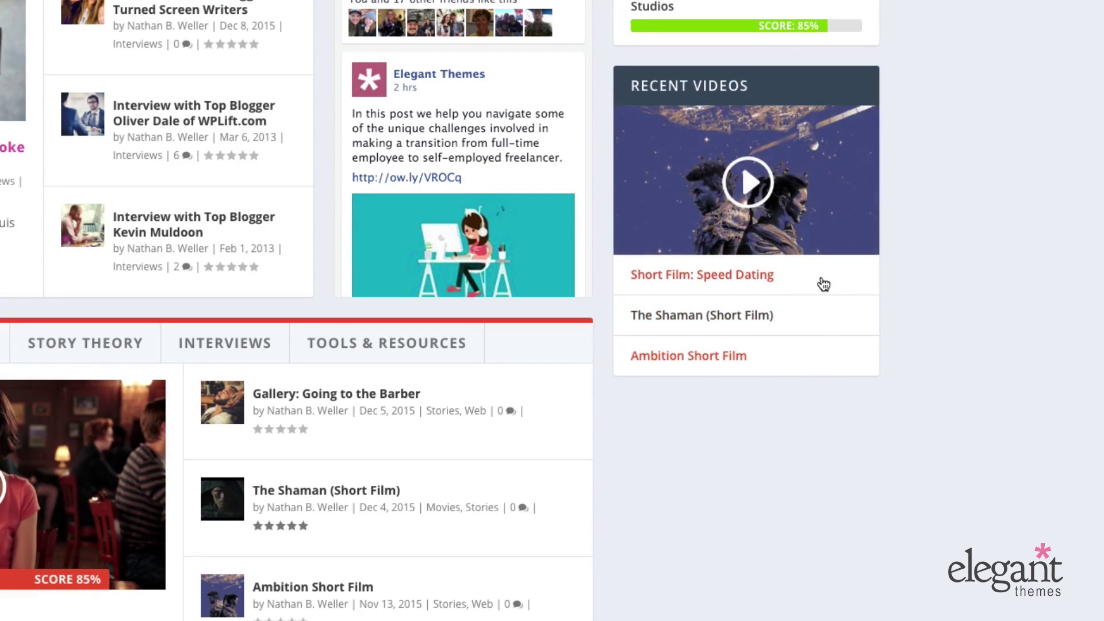
pyautogui.click(826, 320)
pyautogui.click(821, 368)
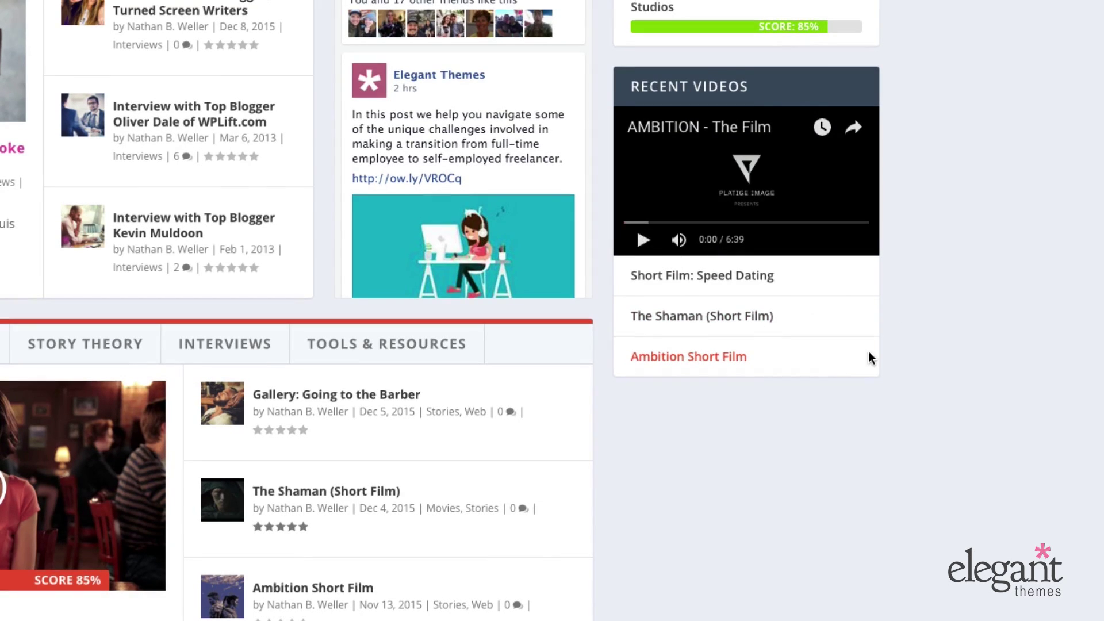
pyautogui.click(805, 286)
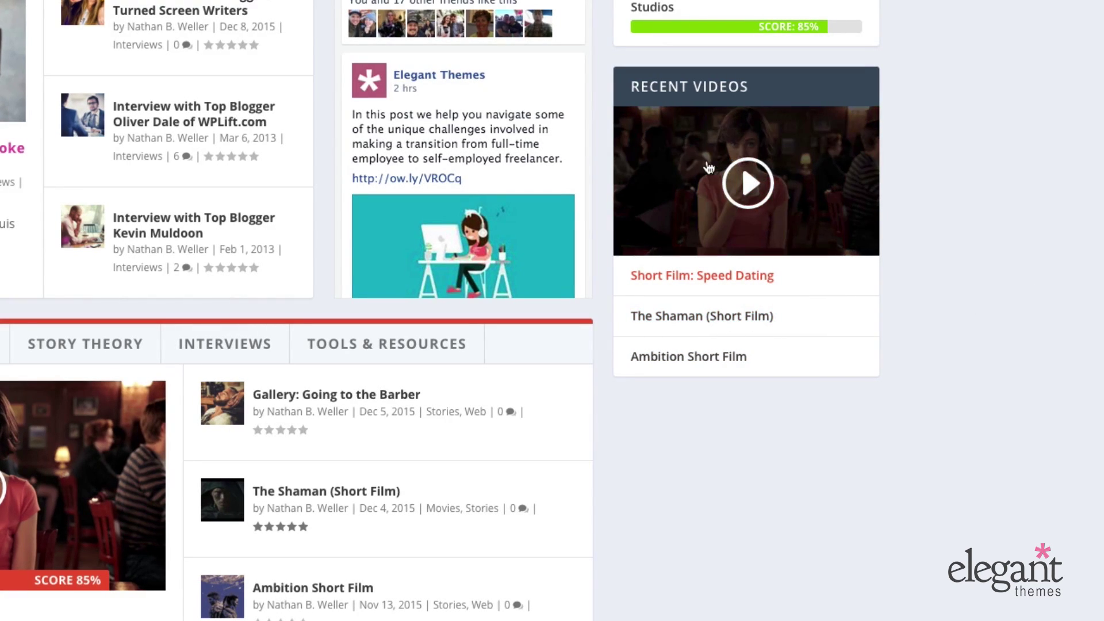
# Step: Examine the Login widget below Sponsors, focusing its username and password fields without entering anything
pyautogui.scroll(3, 437, 144)
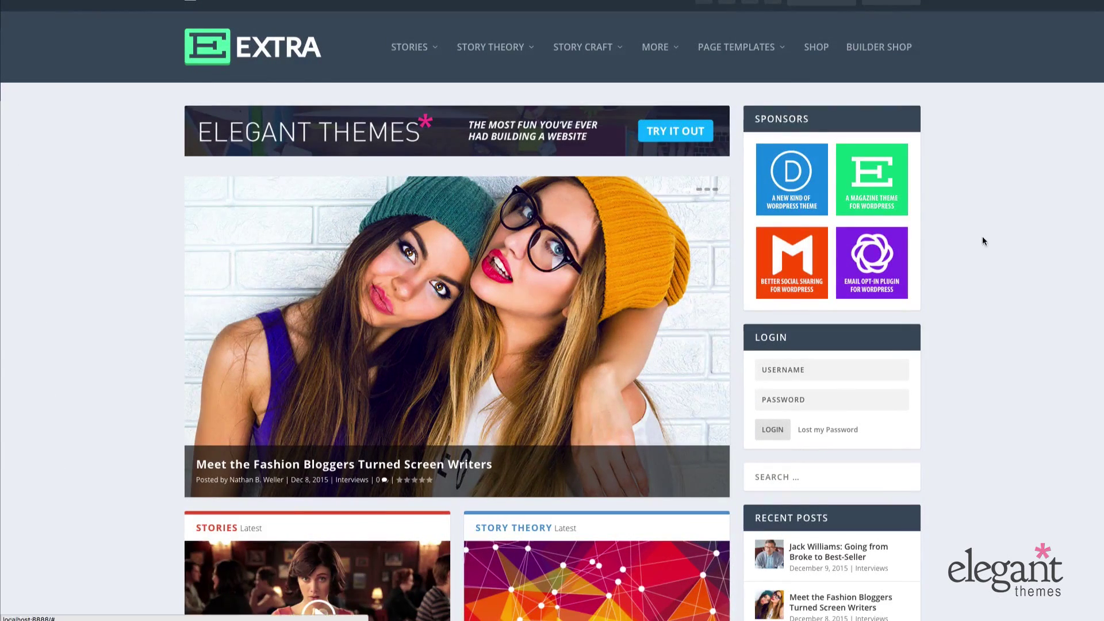
pyautogui.scroll(-1, 979, 243)
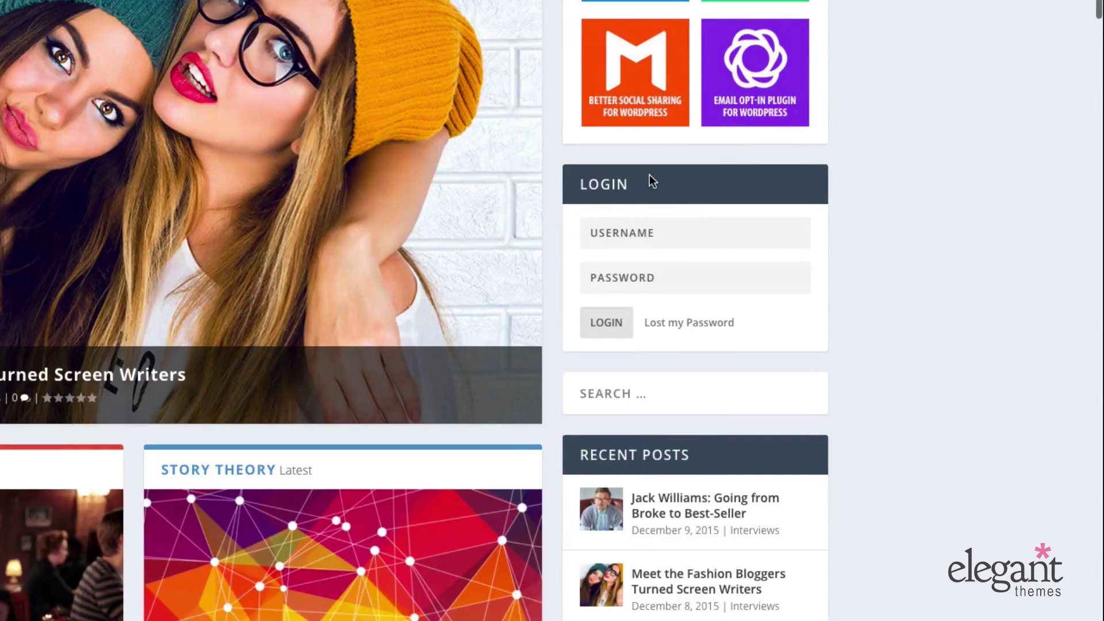
pyautogui.scroll(2, 645, 172)
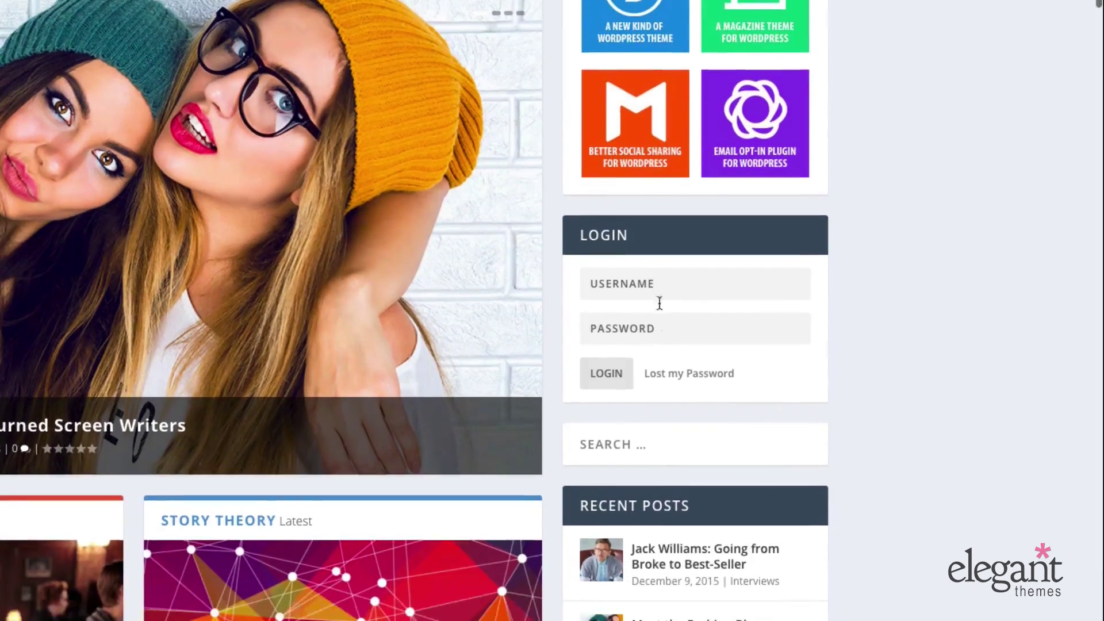
pyautogui.click(653, 284)
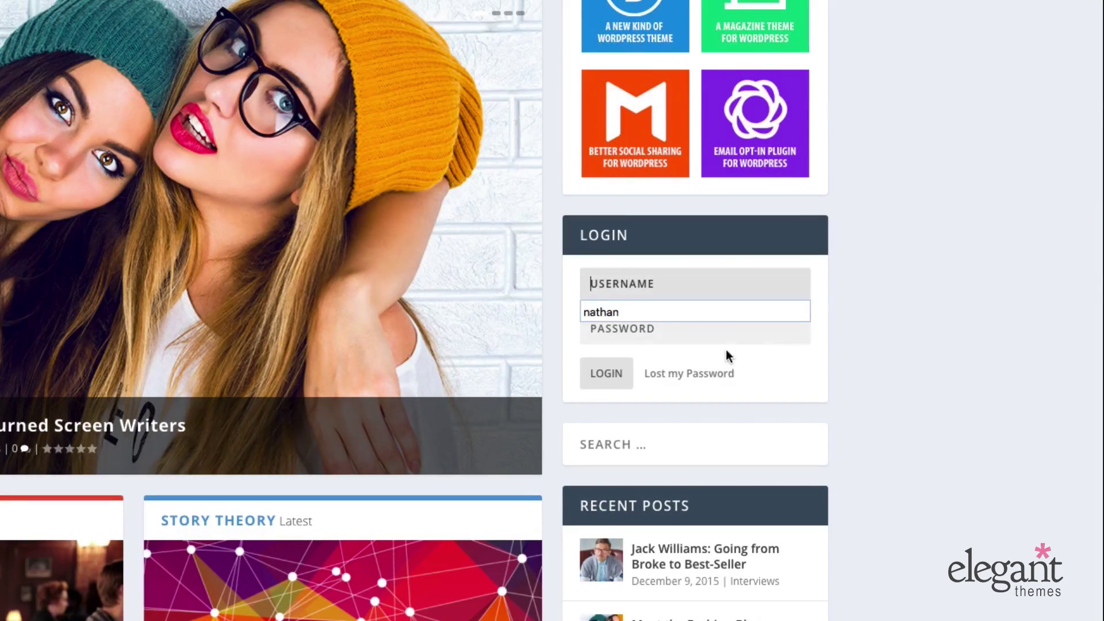
pyautogui.press('Tab')
pyautogui.click(668, 403)
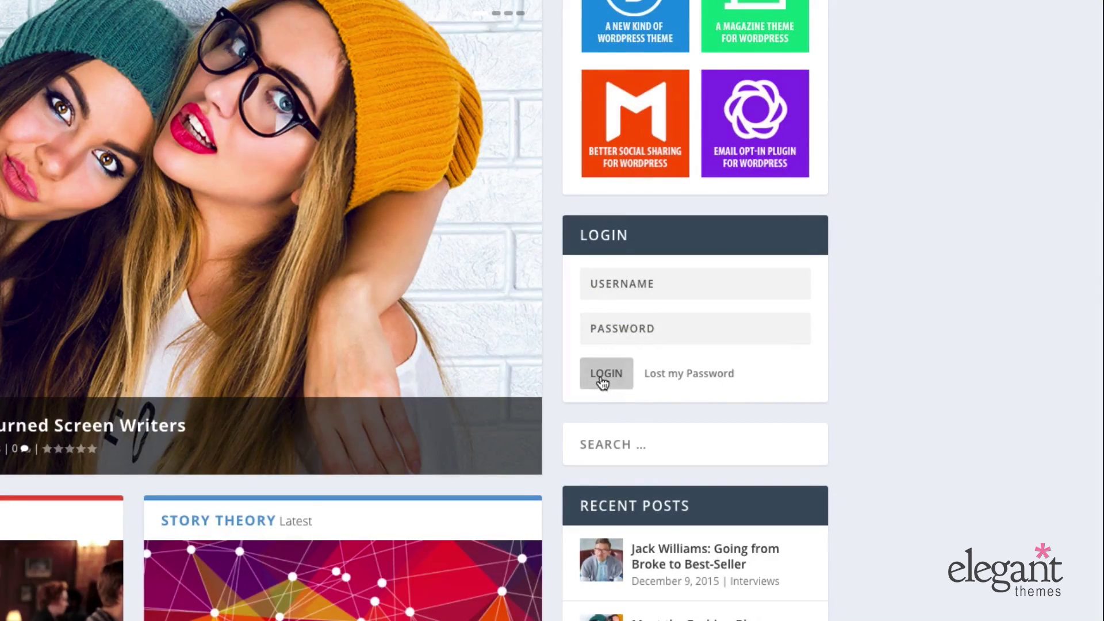